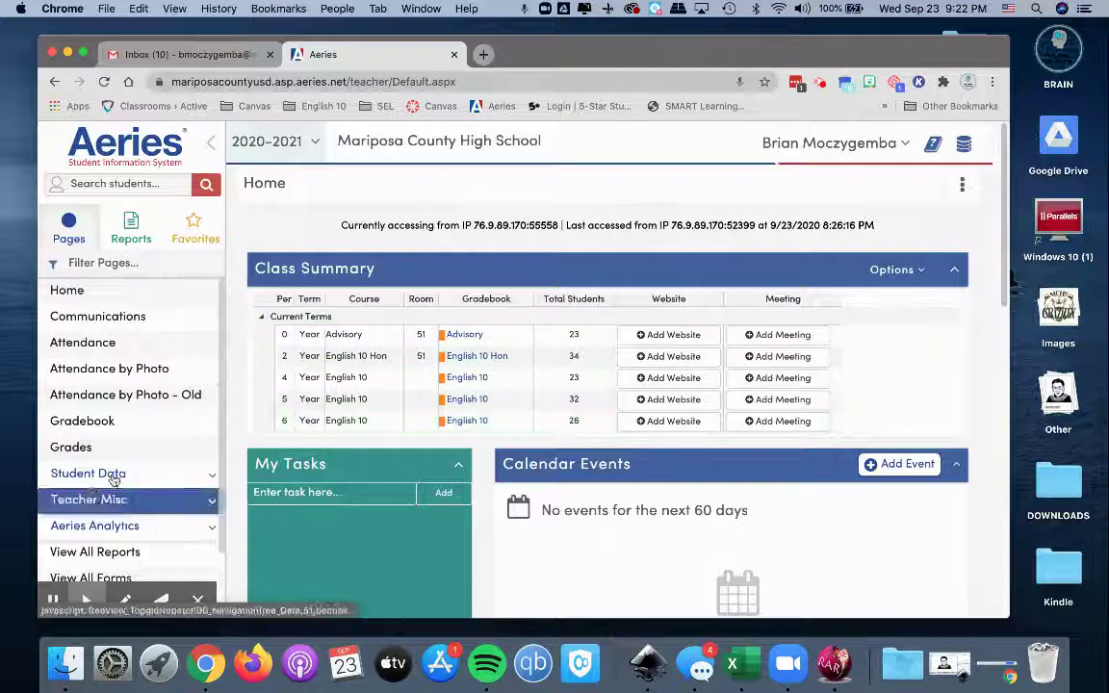
# - Open the category settings of the 2 - English 10 Hon - Fall gradebook, after checking those of 1 - LinkCrew Leader - Fall
pyautogui.click(88, 436)
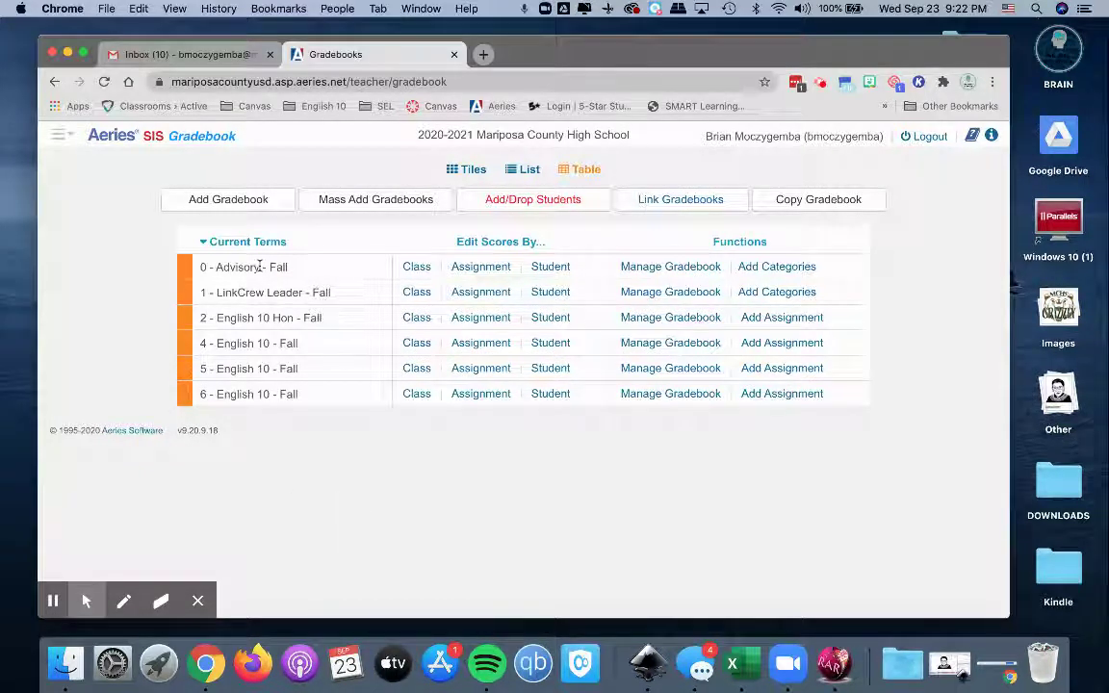
pyautogui.click(785, 294)
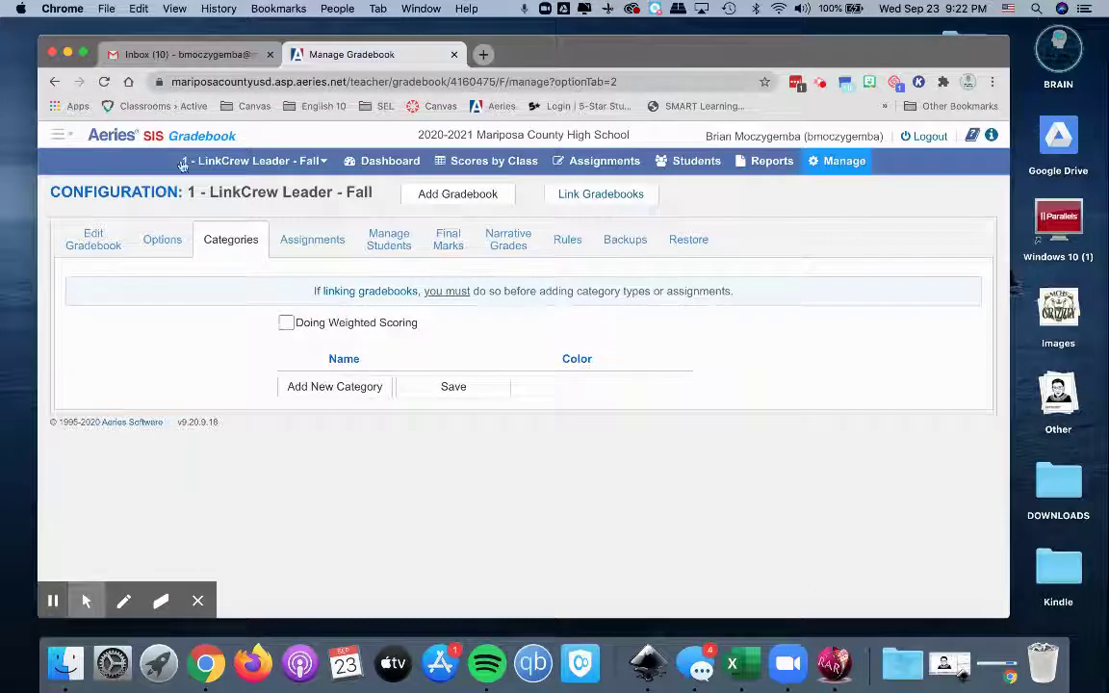
pyautogui.click(54, 82)
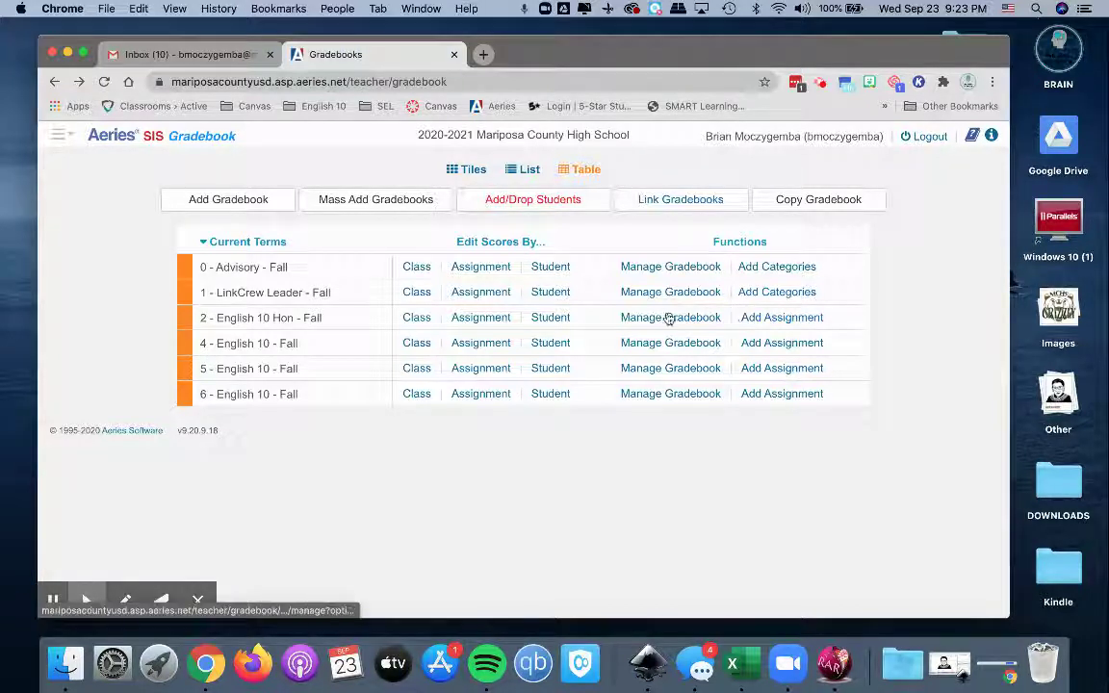
pyautogui.click(698, 320)
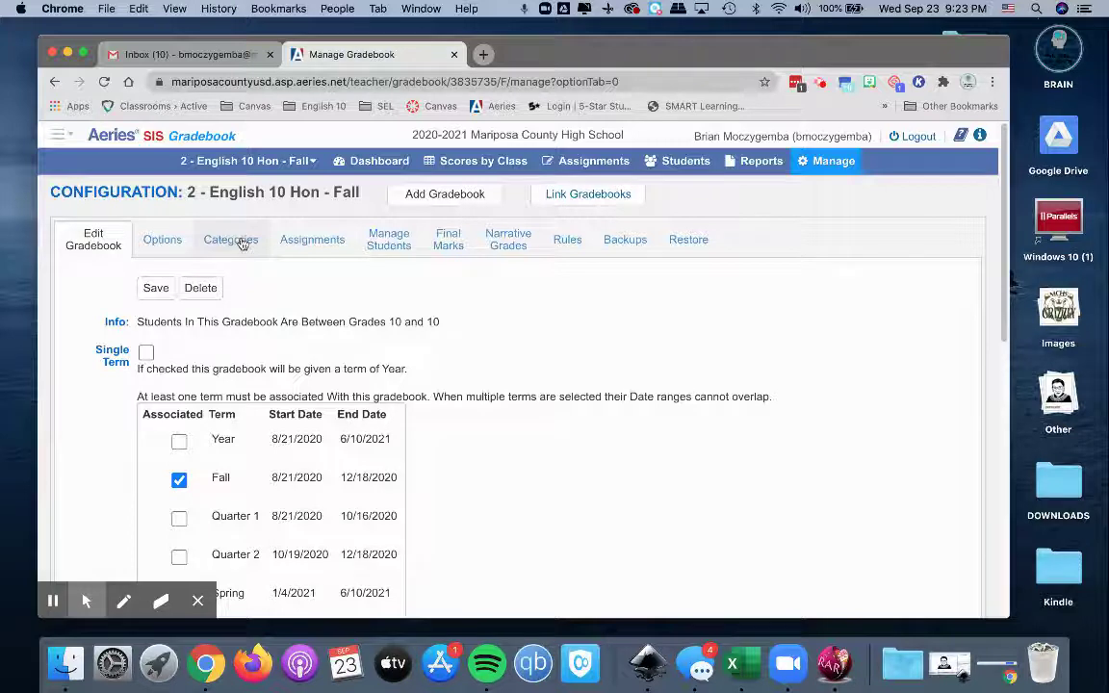
pyautogui.click(242, 245)
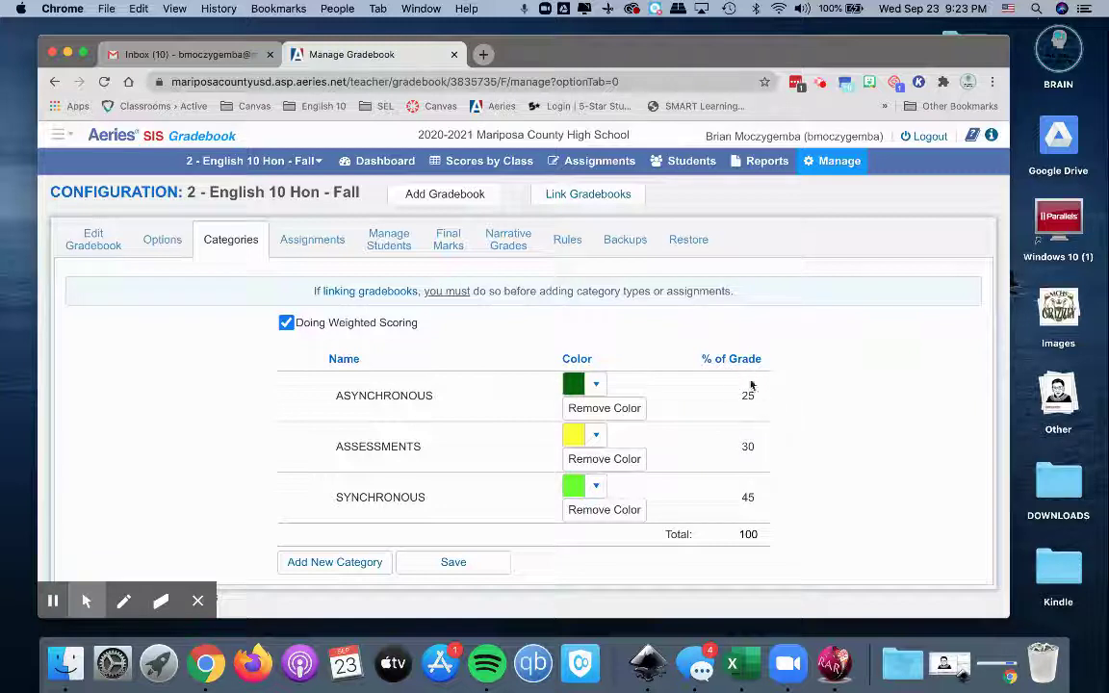
# - Change the SYNCHRONOUS category's color to white and save the gradebook categories
pyautogui.click(595, 385)
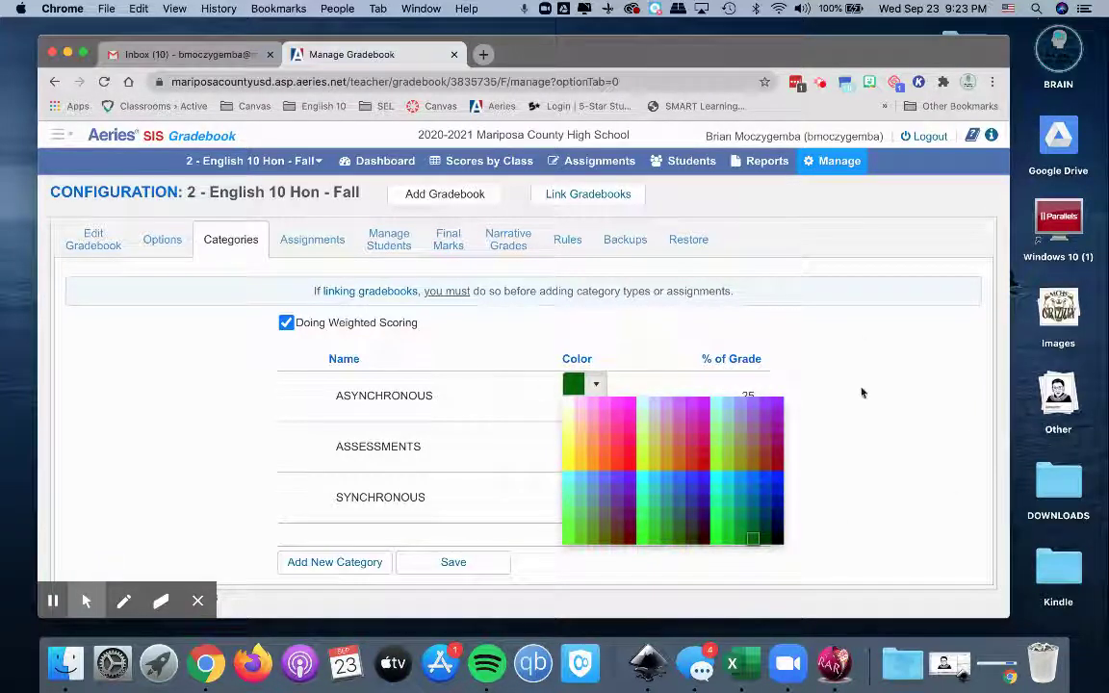
pyautogui.click(901, 402)
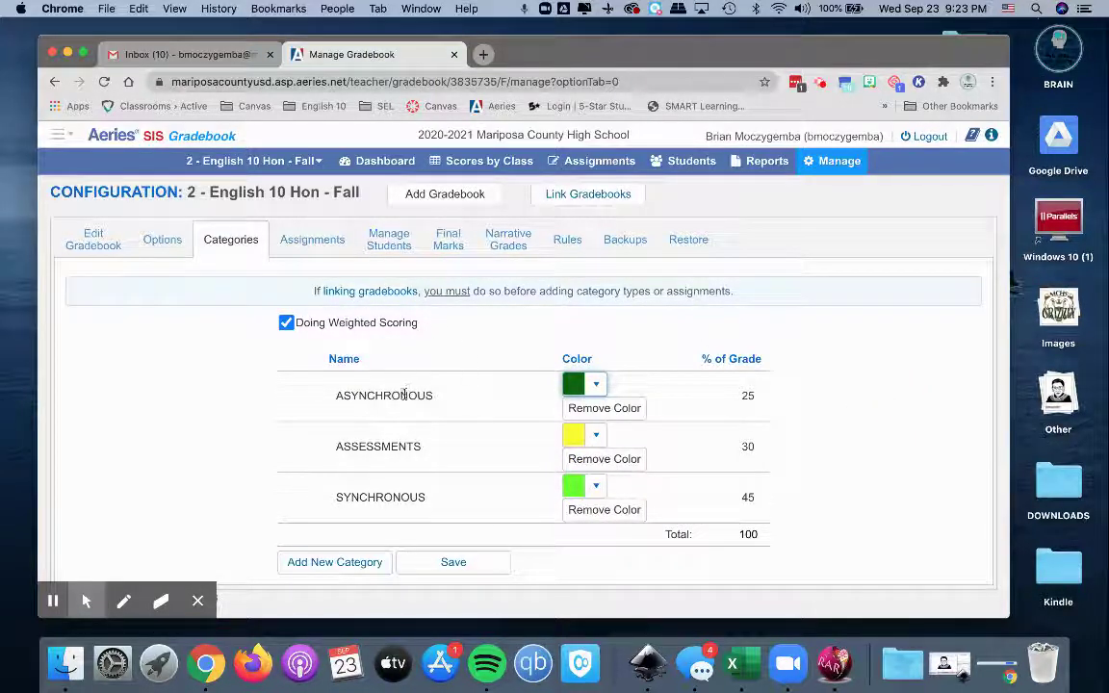
pyautogui.click(597, 486)
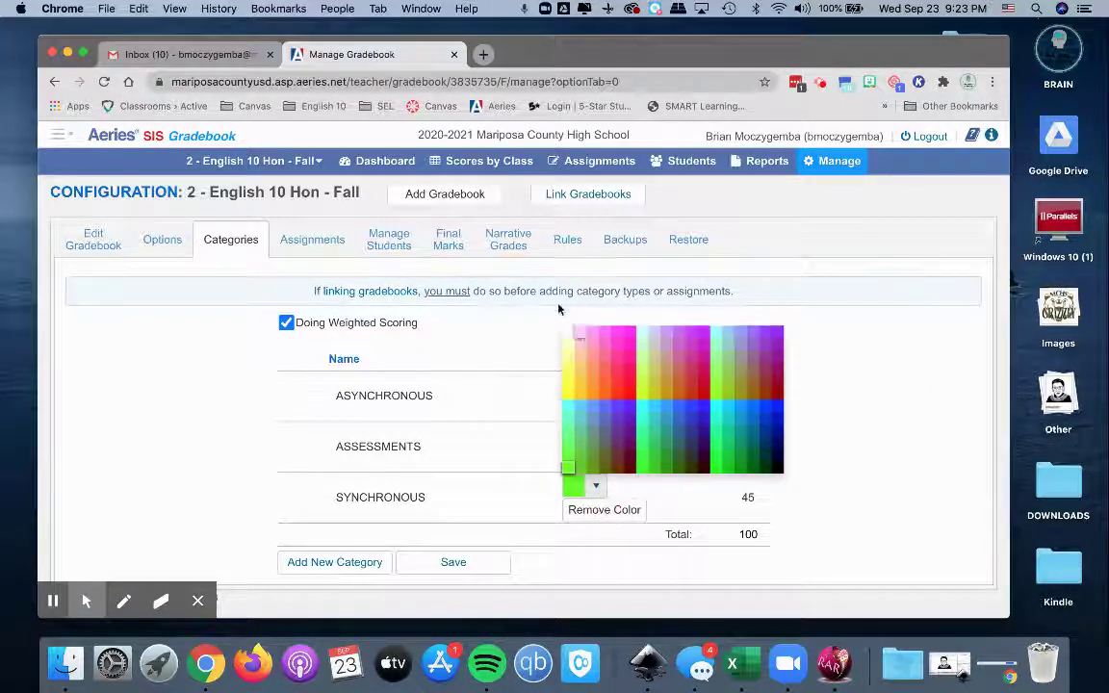
pyautogui.click(568, 329)
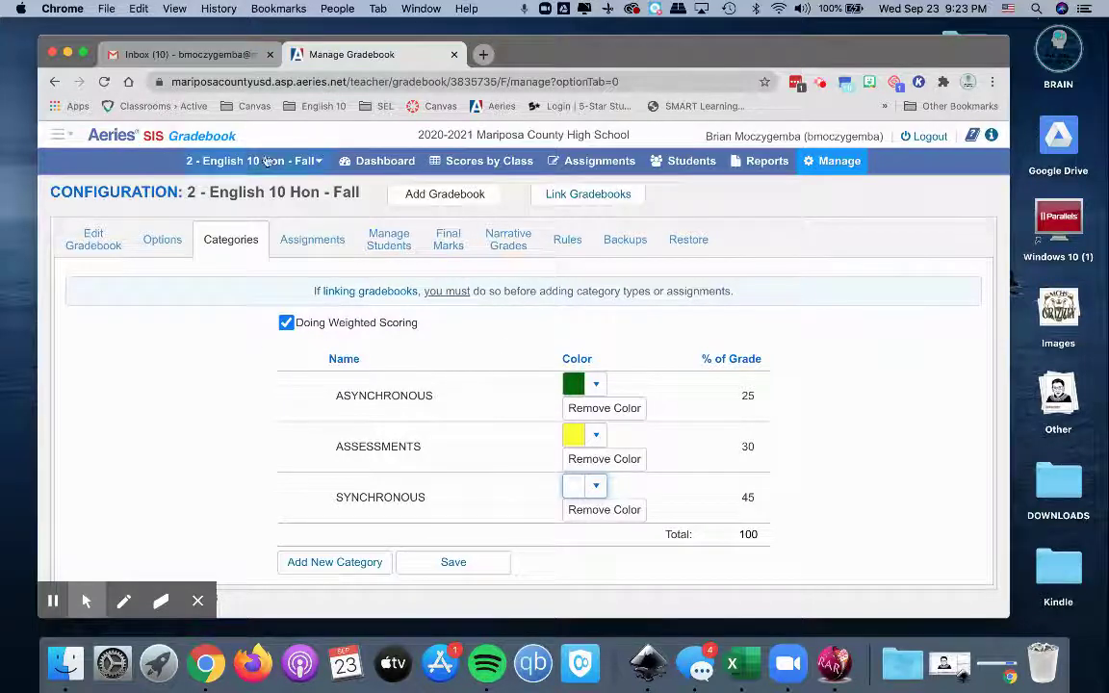
pyautogui.click(454, 566)
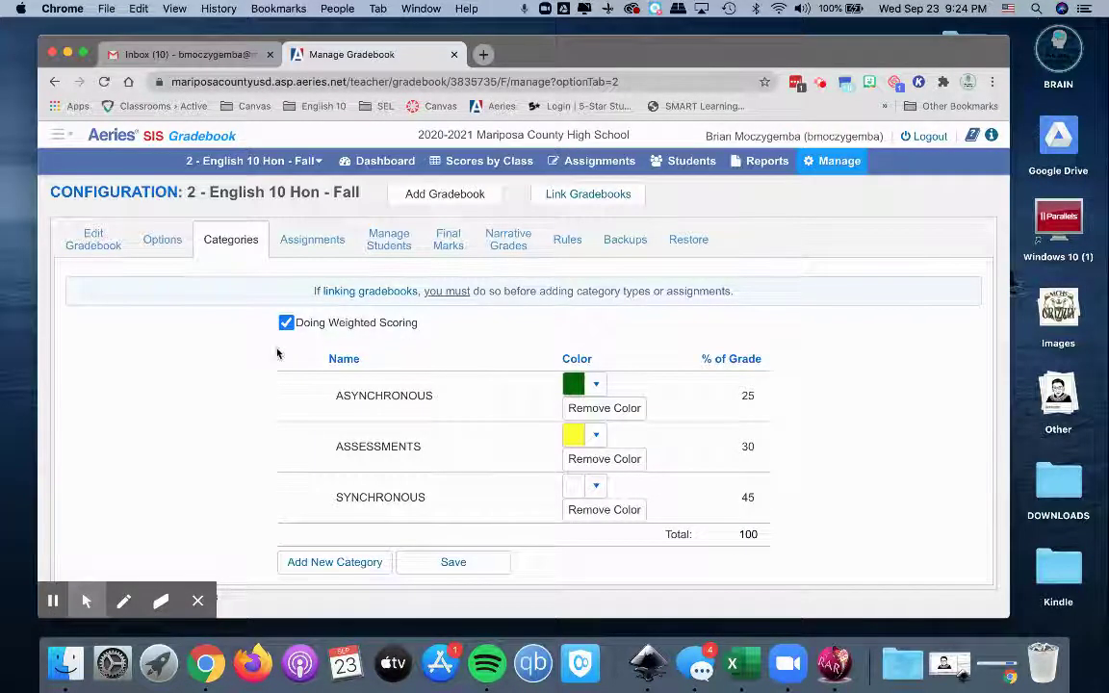
# - Switch to MCHS Canvas in a new browser tab and log in with the prefilled account credentials
pyautogui.click(486, 54)
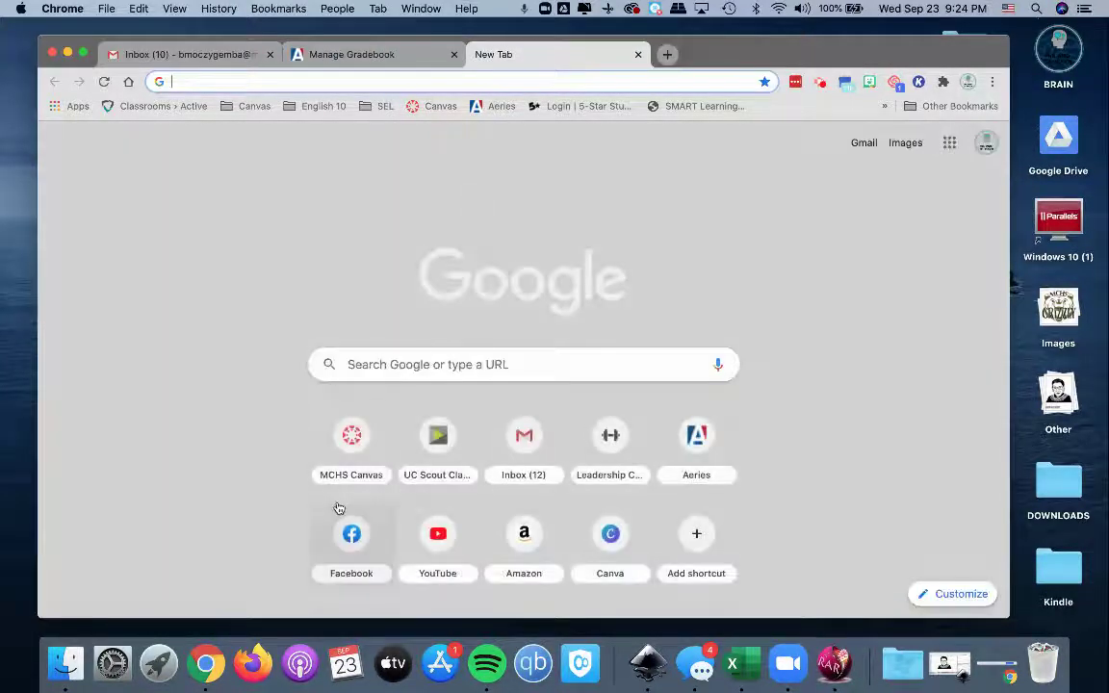
pyautogui.click(366, 431)
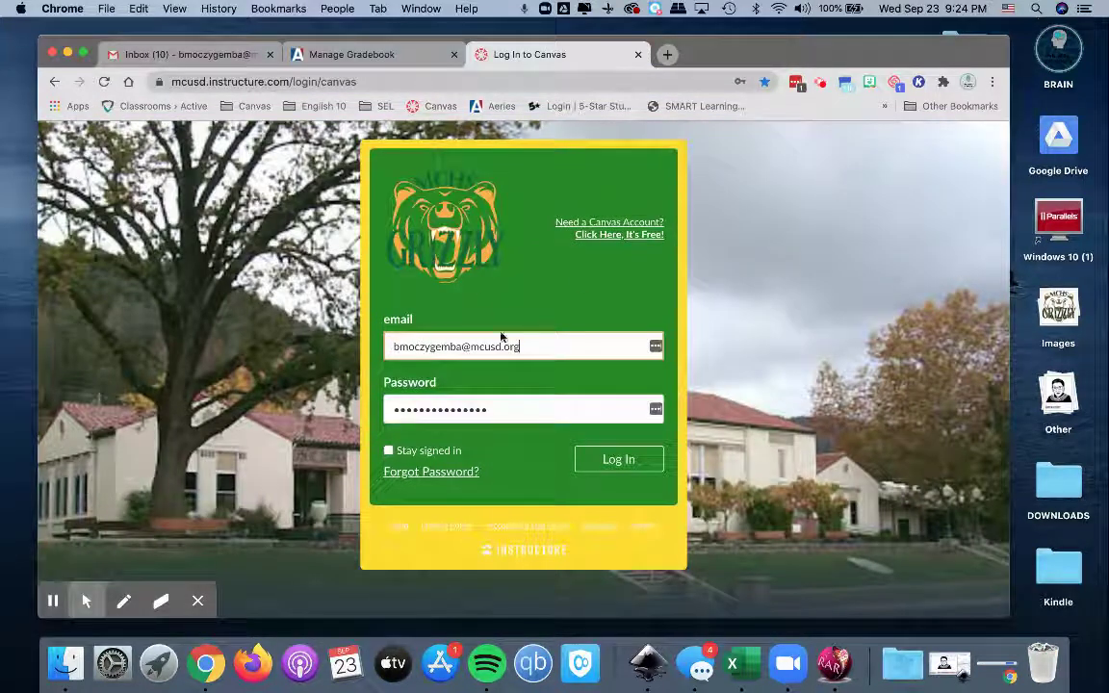
pyautogui.click(607, 461)
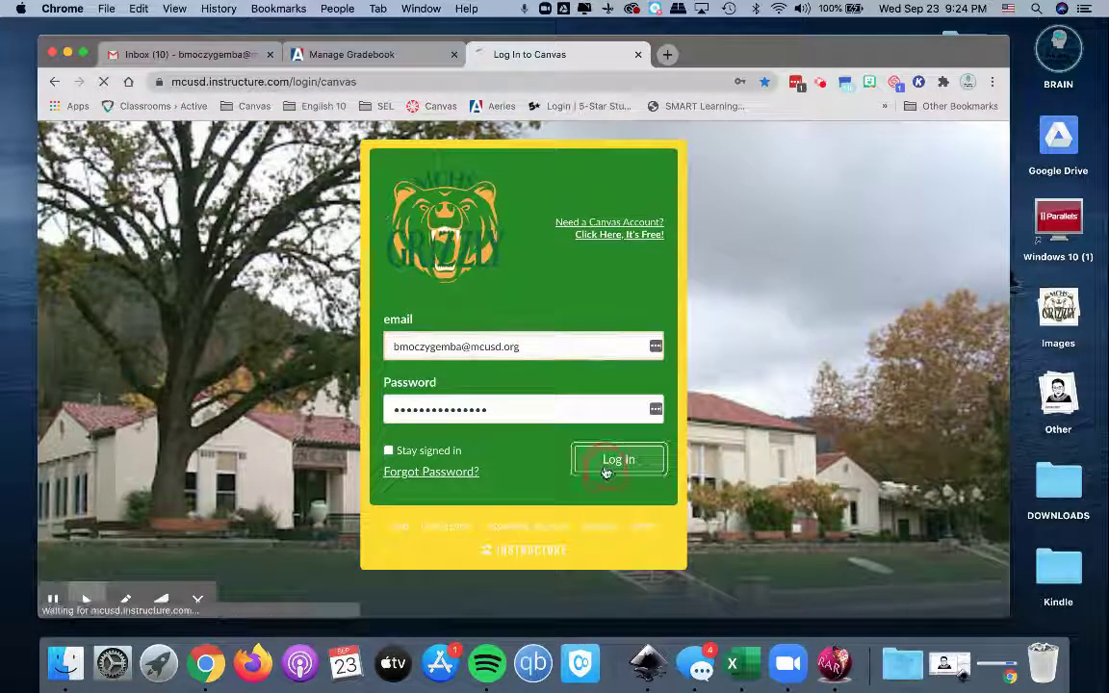
# - Open the Assignments page of the English 10 Honors course in Canvas
pyautogui.click(320, 56)
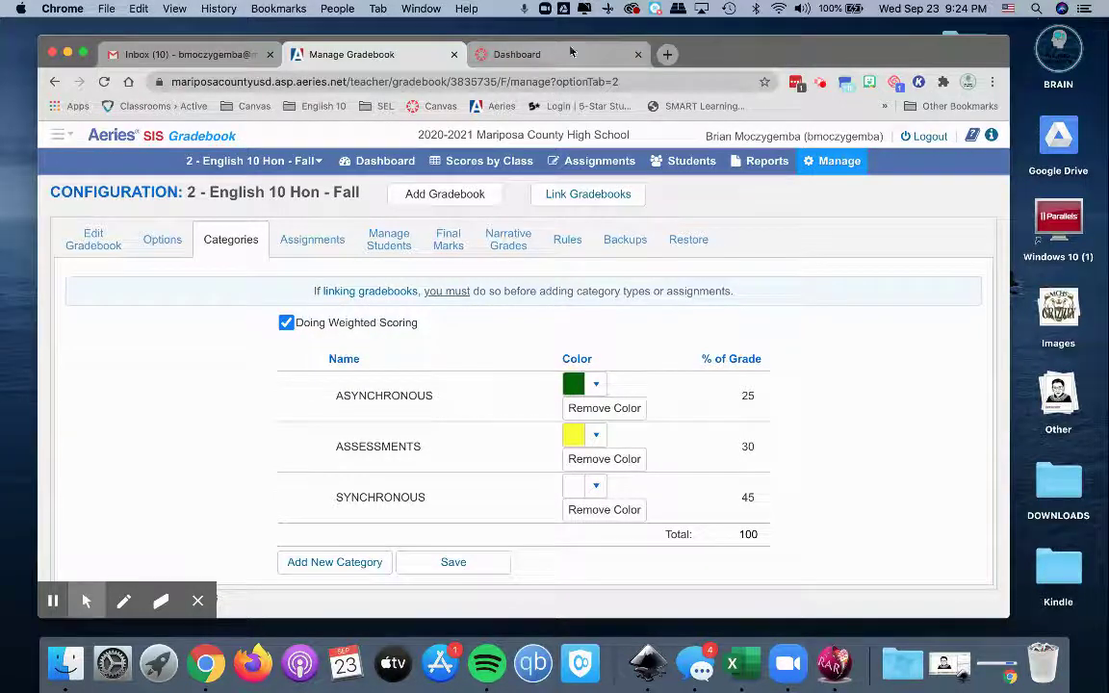
pyautogui.click(525, 54)
pyautogui.scroll(-1, 594, 393)
pyautogui.scroll(-3, 594, 393)
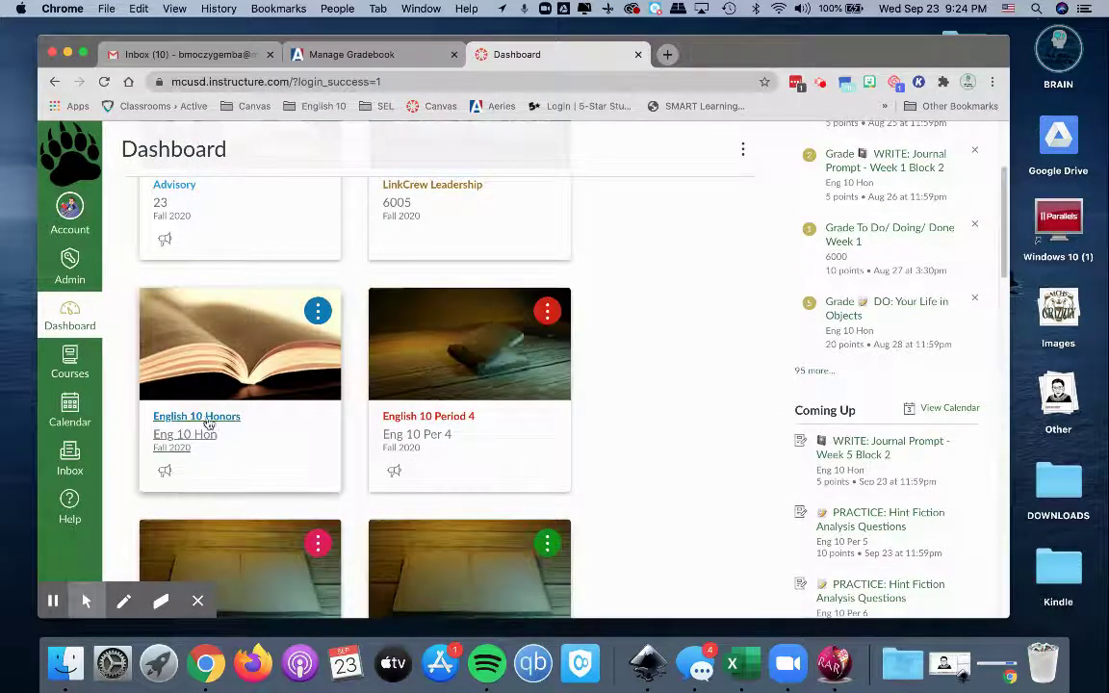
pyautogui.click(221, 423)
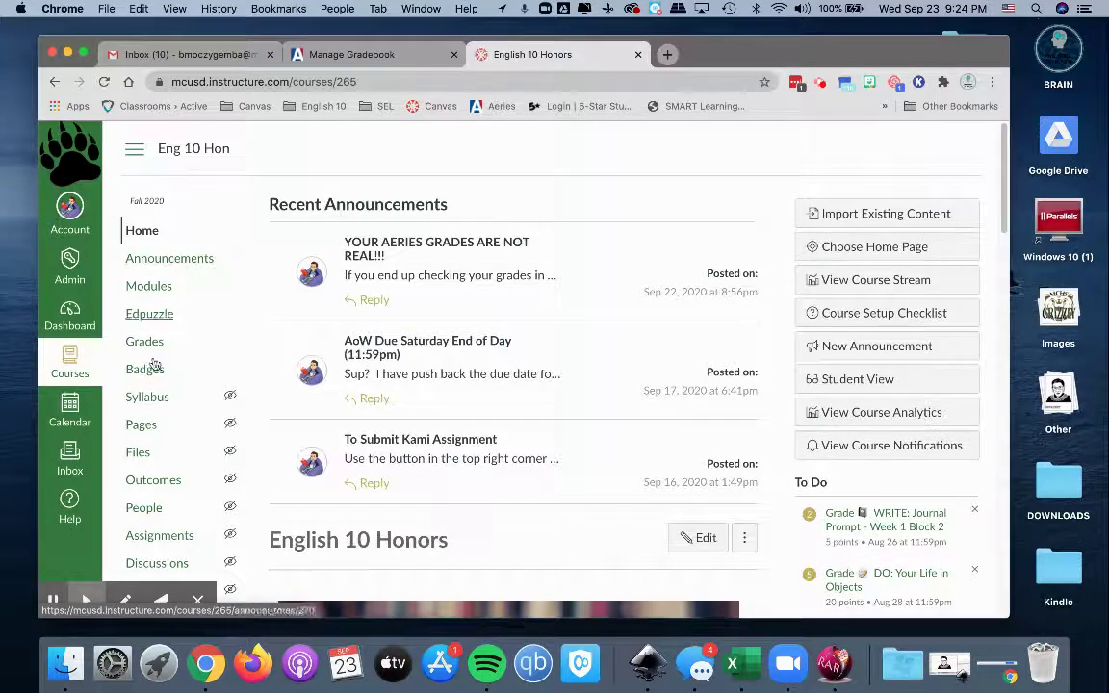
pyautogui.scroll(-4, 205, 265)
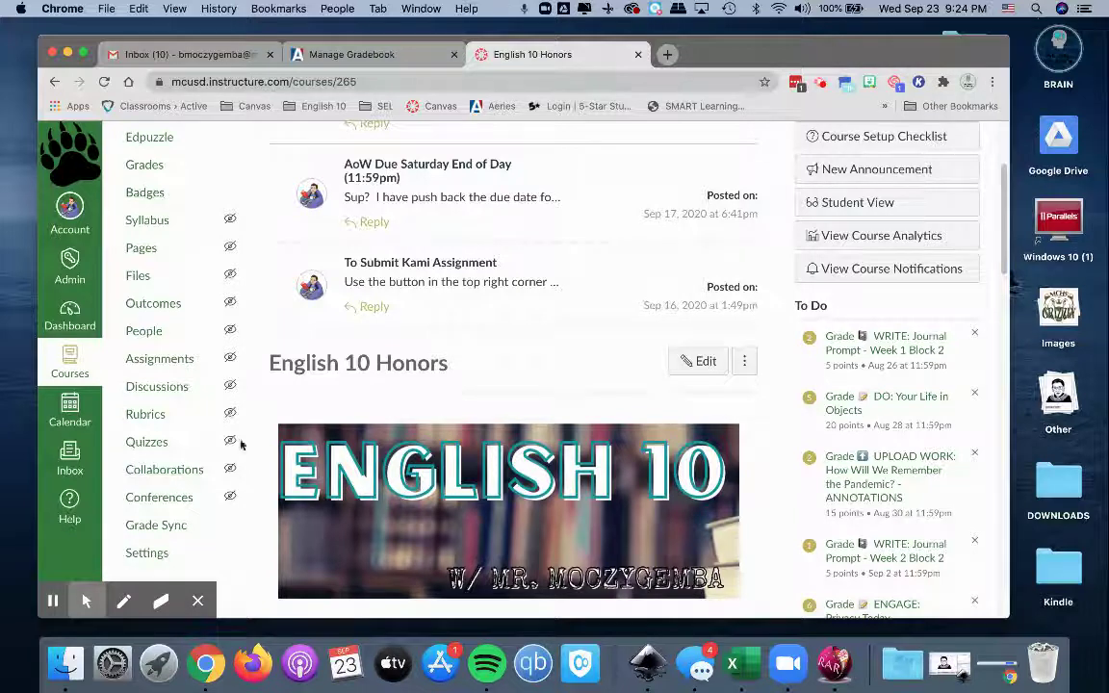
pyautogui.click(172, 360)
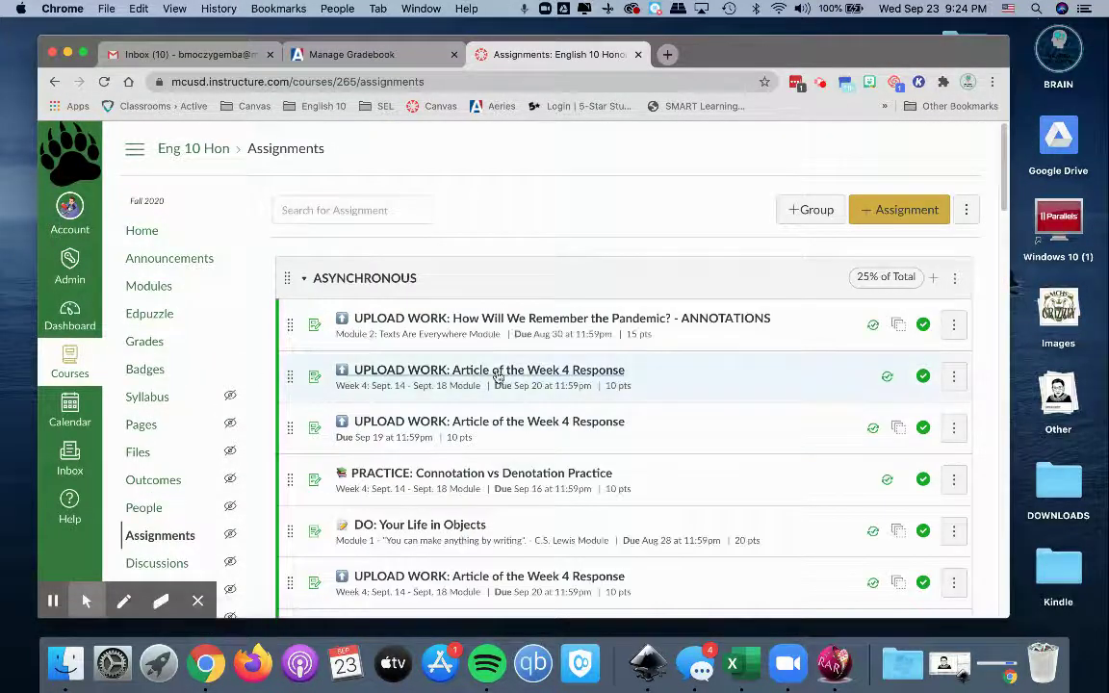
# - Review the course's assignment groups, their names and their percentages of the total grade
pyautogui.scroll(-1, 483, 267)
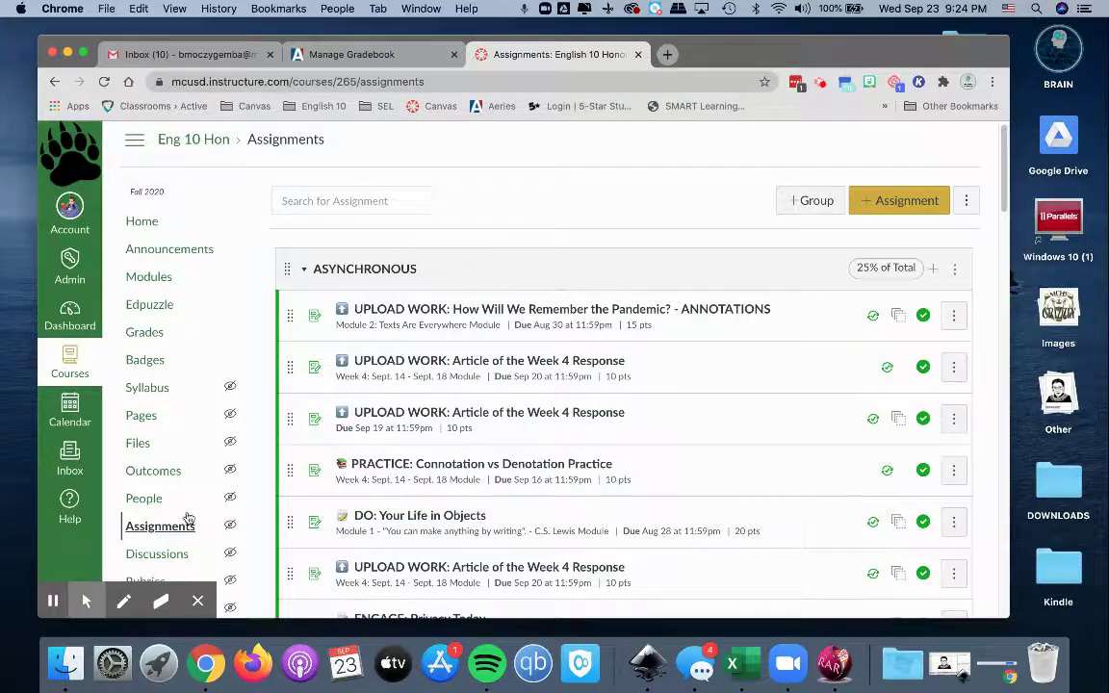
pyautogui.scroll(-15, 552, 441)
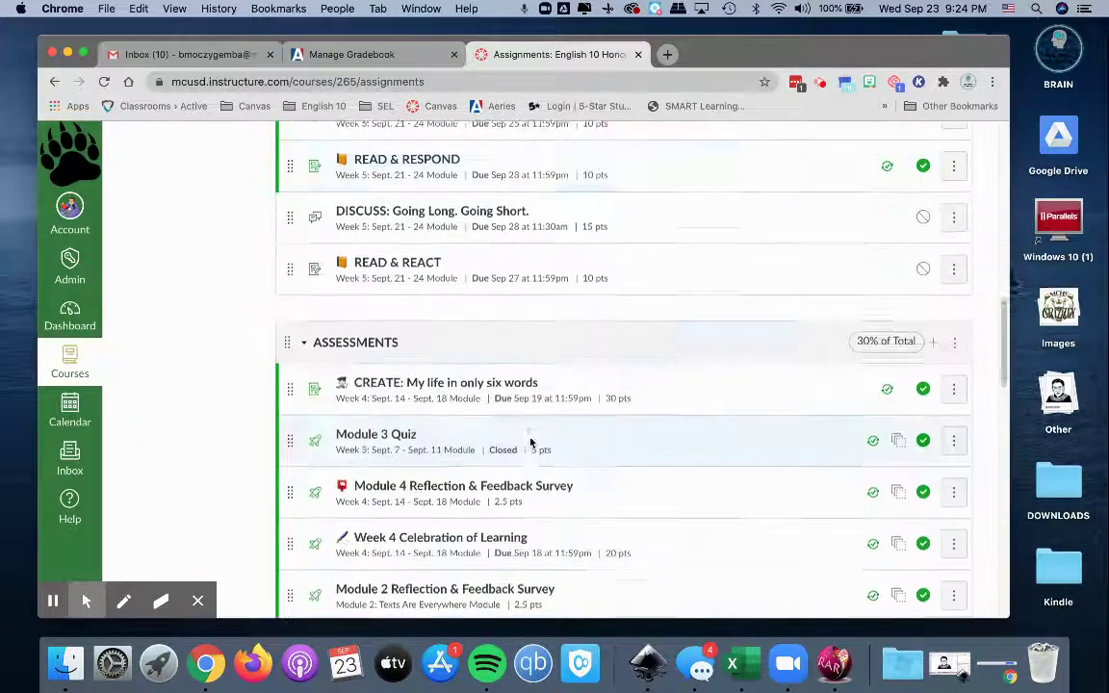
pyautogui.scroll(-15, 506, 367)
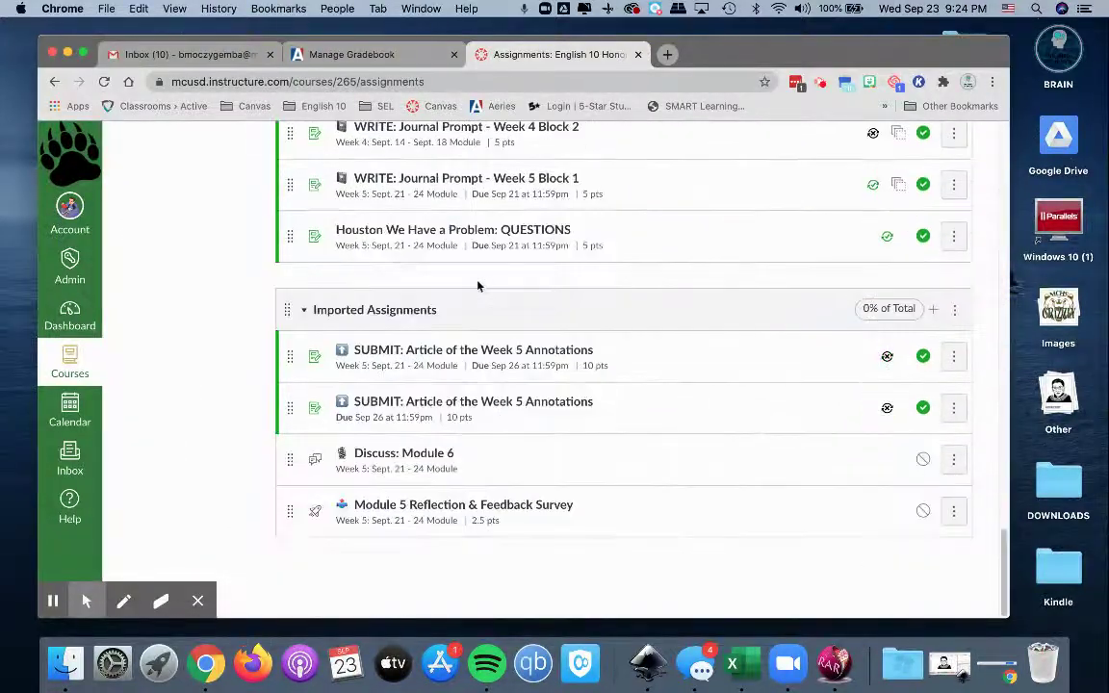
pyautogui.scroll(15, 439, 212)
pyautogui.scroll(-15, 422, 315)
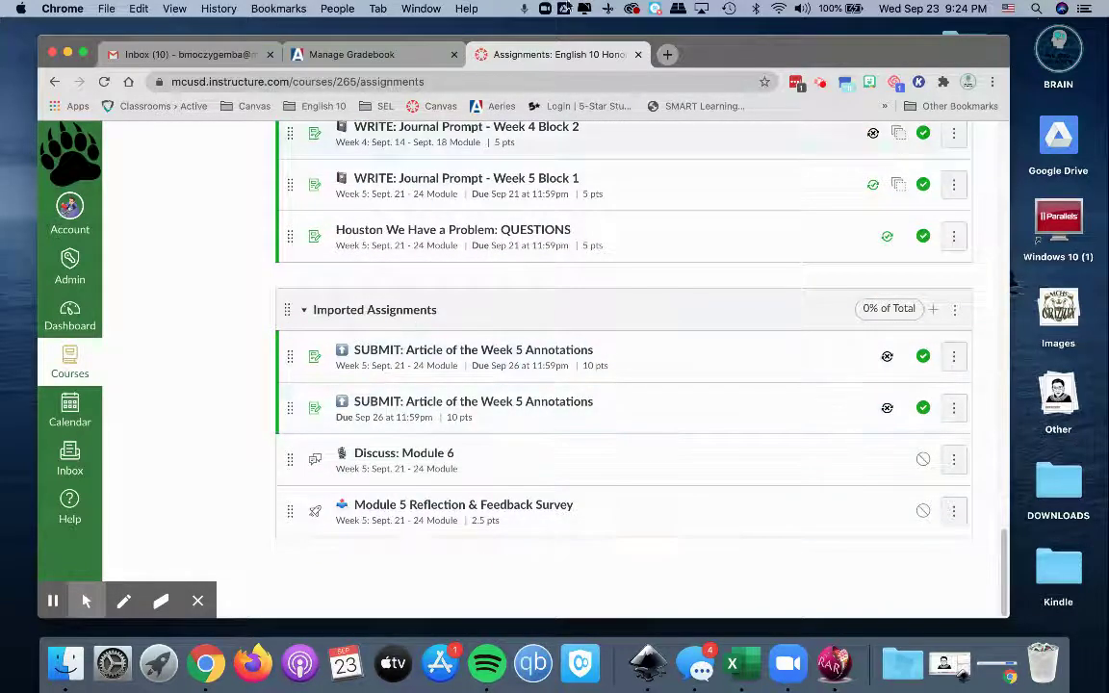
pyautogui.scroll(6, 607, 389)
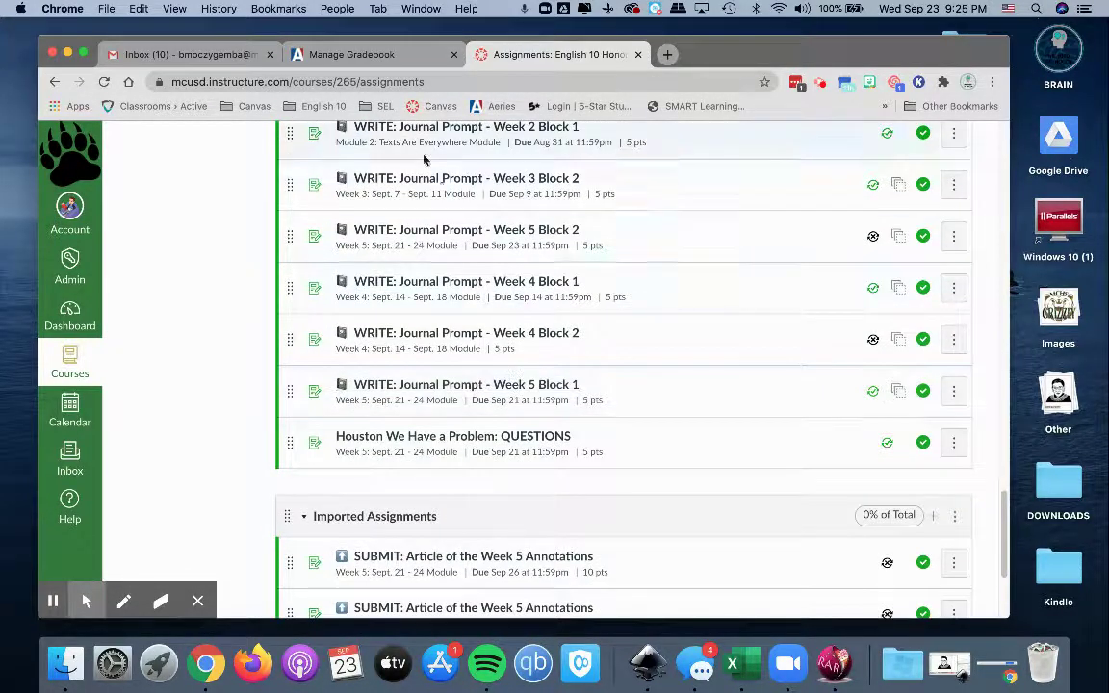
pyautogui.scroll(5, 409, 280)
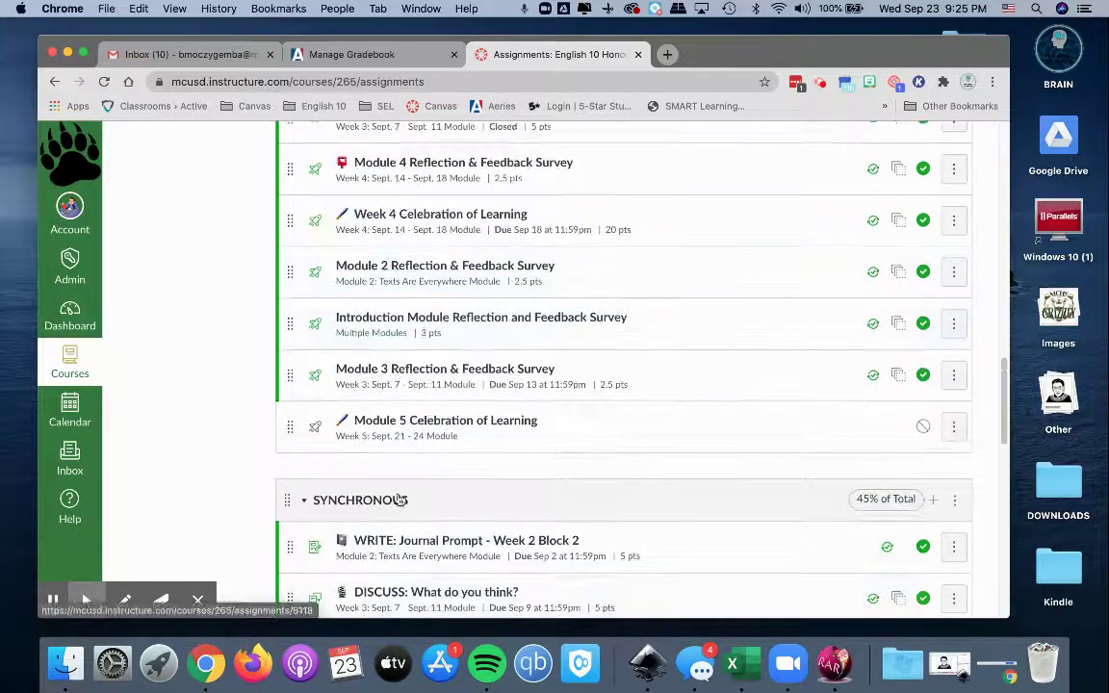
pyautogui.scroll(10, 373, 490)
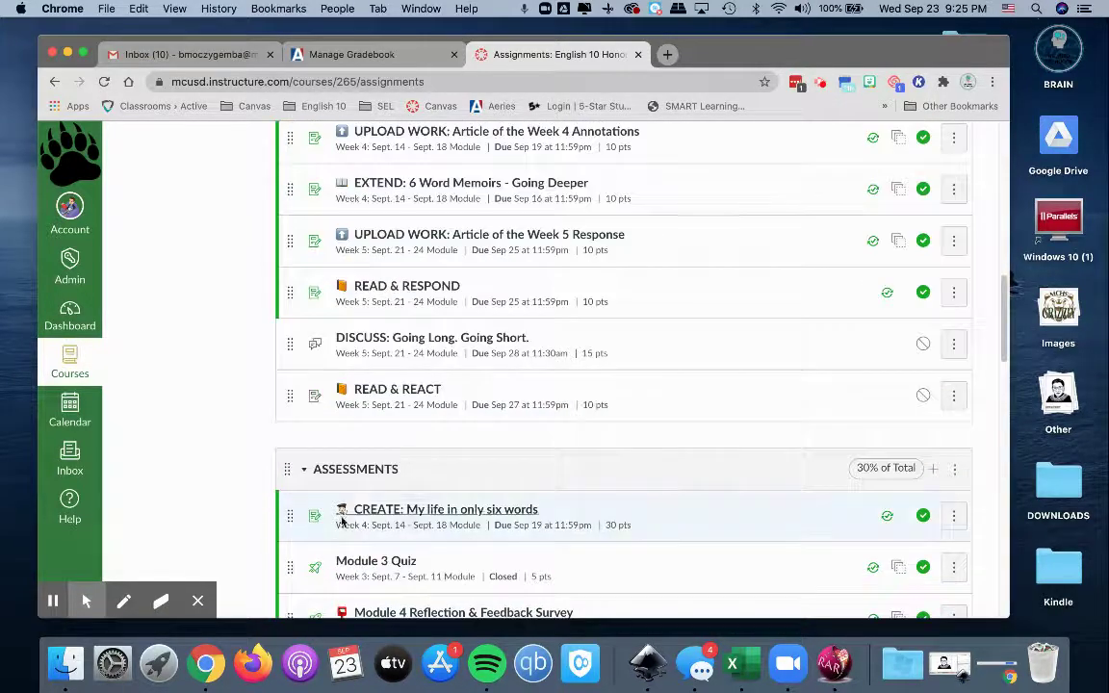
pyautogui.scroll(8, 378, 464)
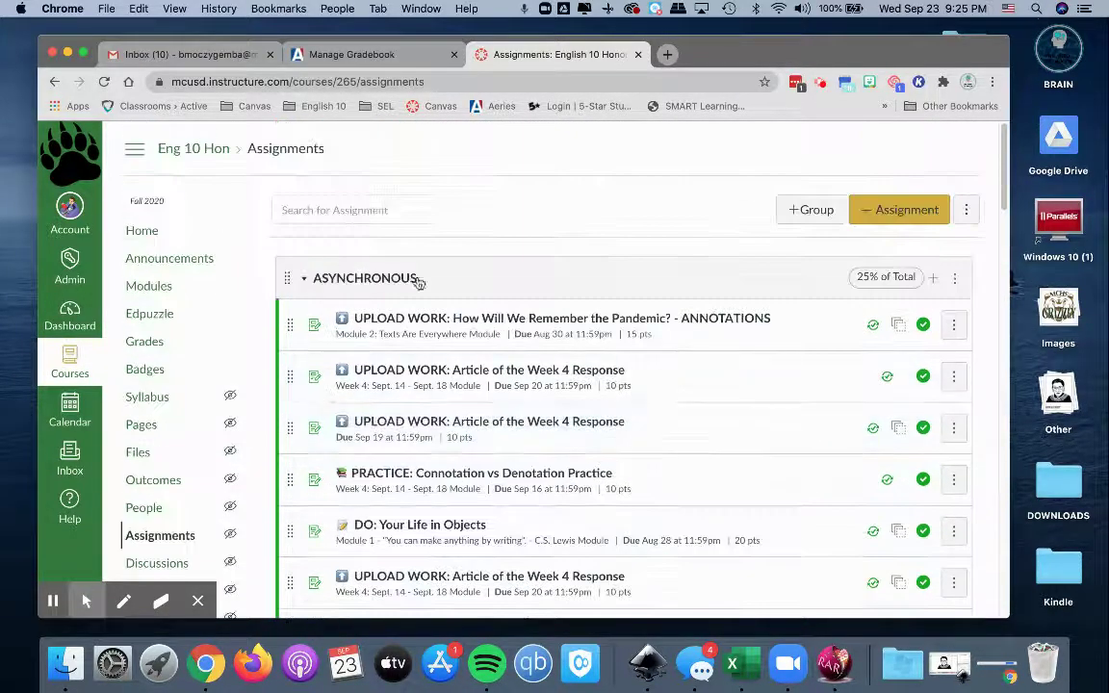
# - Highlight the ASYNCHRONOUS category name in the Aeries gradebook and compare it with the matching Canvas assignment group
pyautogui.click(374, 54)
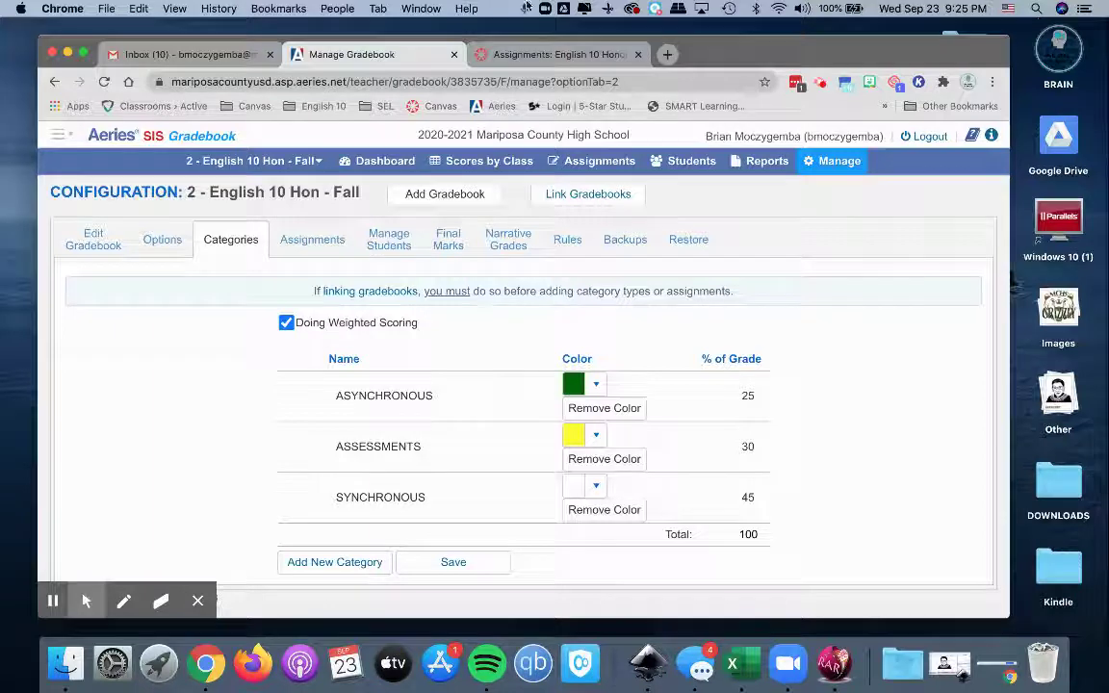
pyautogui.click(441, 394)
pyautogui.moveTo(424, 395); pyautogui.dragTo(287, 403)
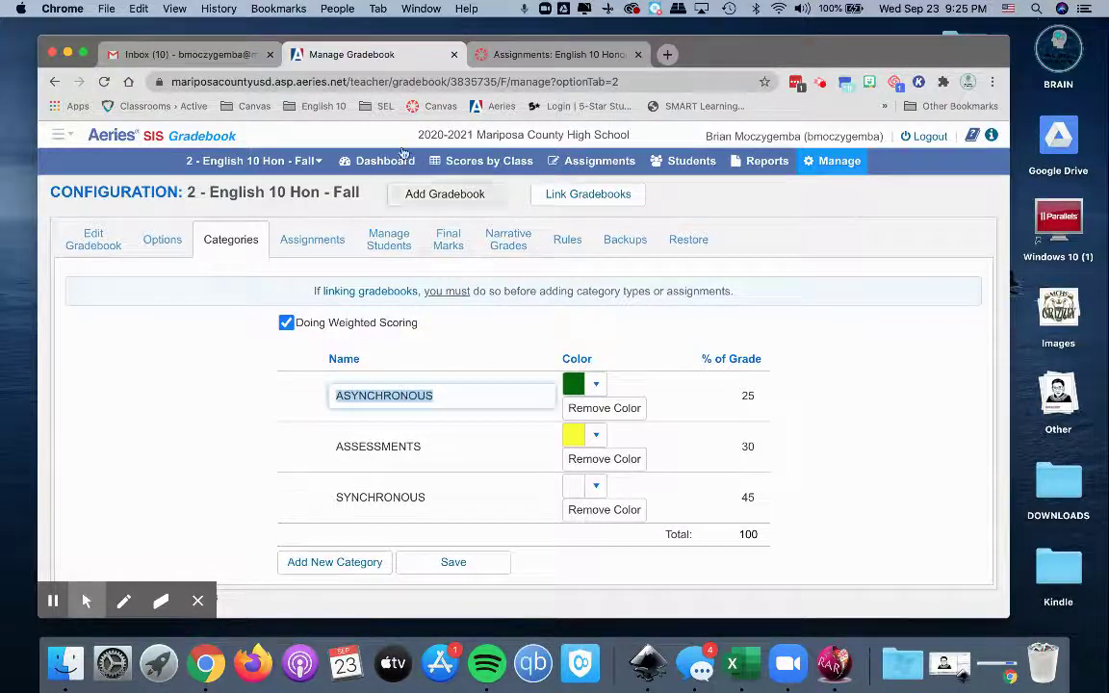
pyautogui.click(507, 55)
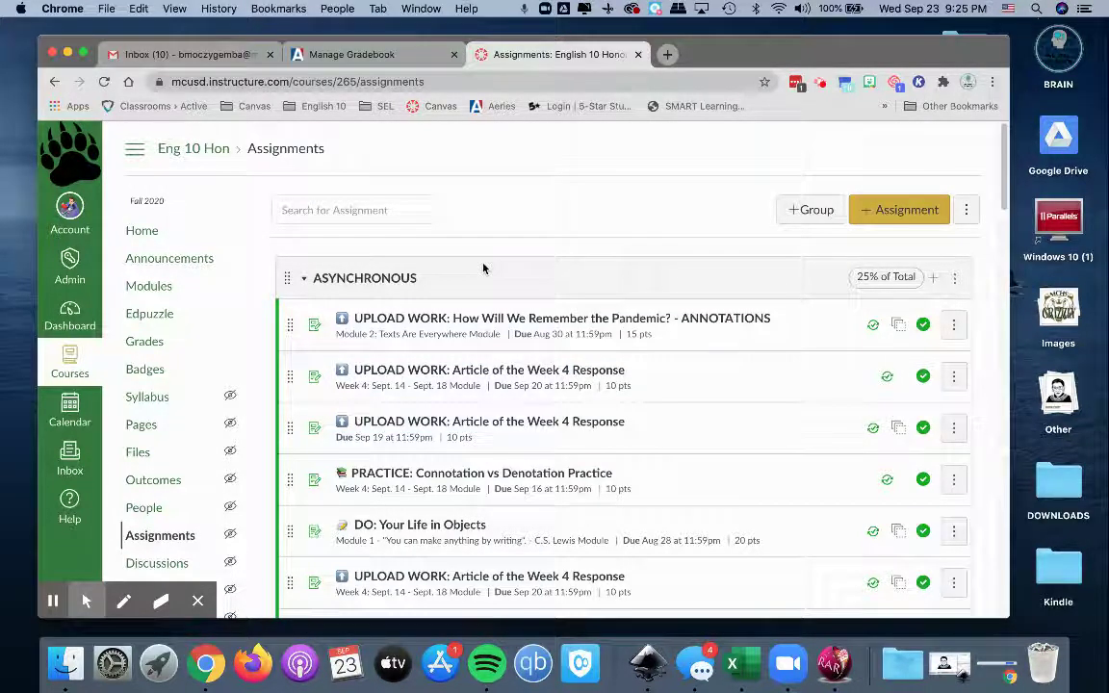
pyautogui.click(351, 54)
pyautogui.click(494, 60)
pyautogui.click(385, 54)
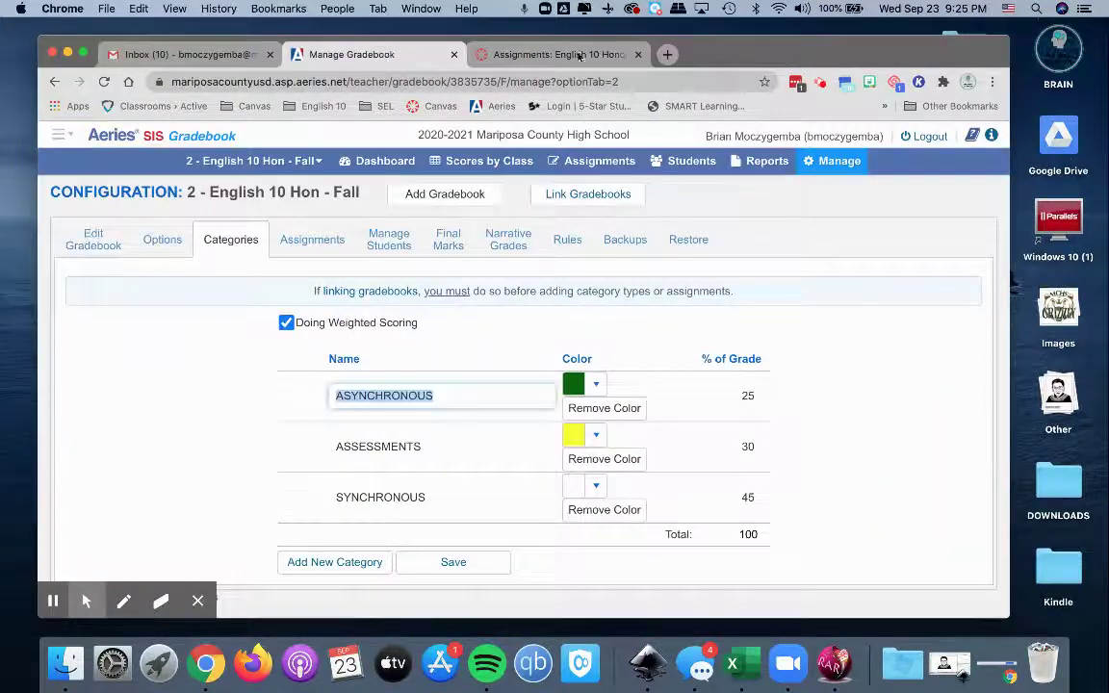
pyautogui.click(589, 54)
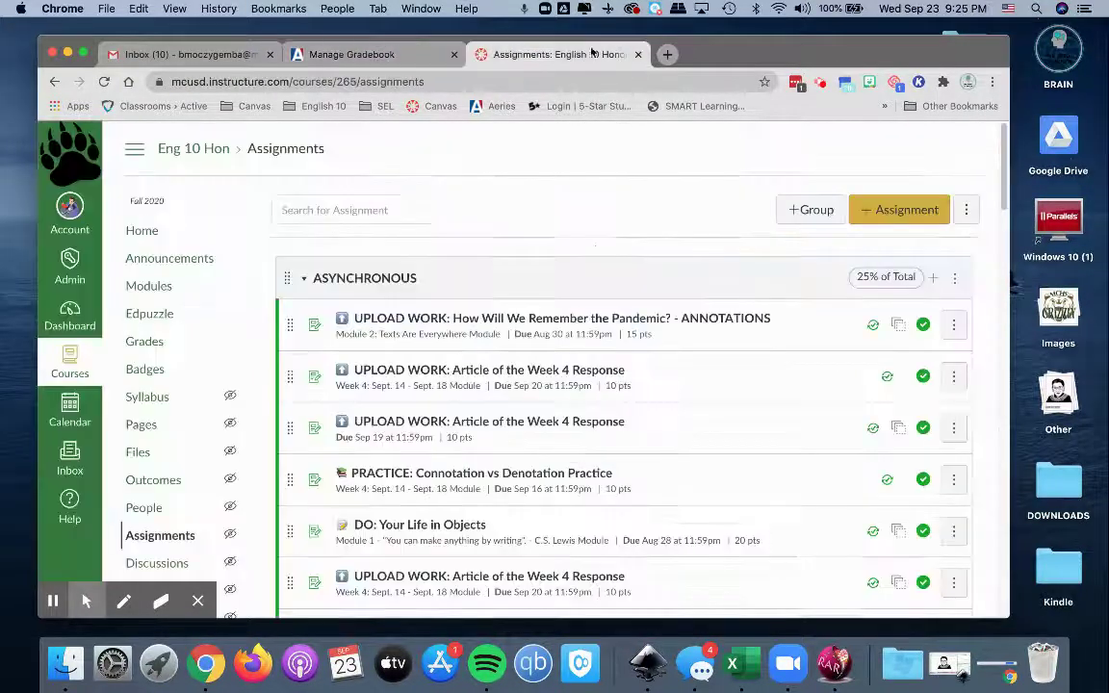
pyautogui.click(794, 212)
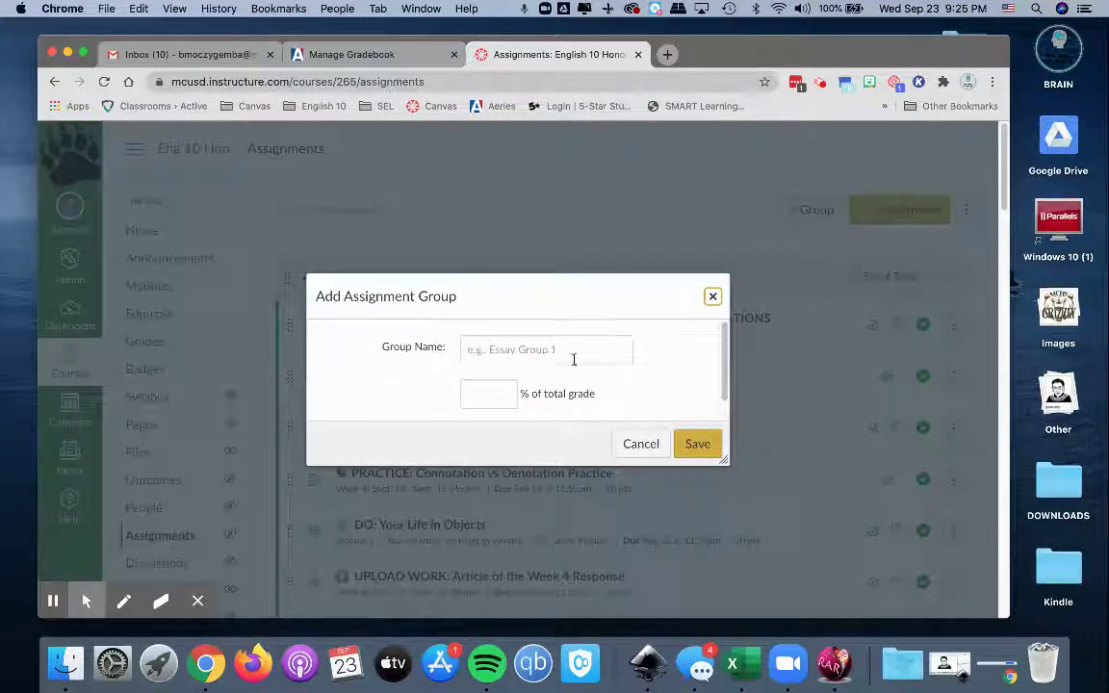
pyautogui.click(516, 350)
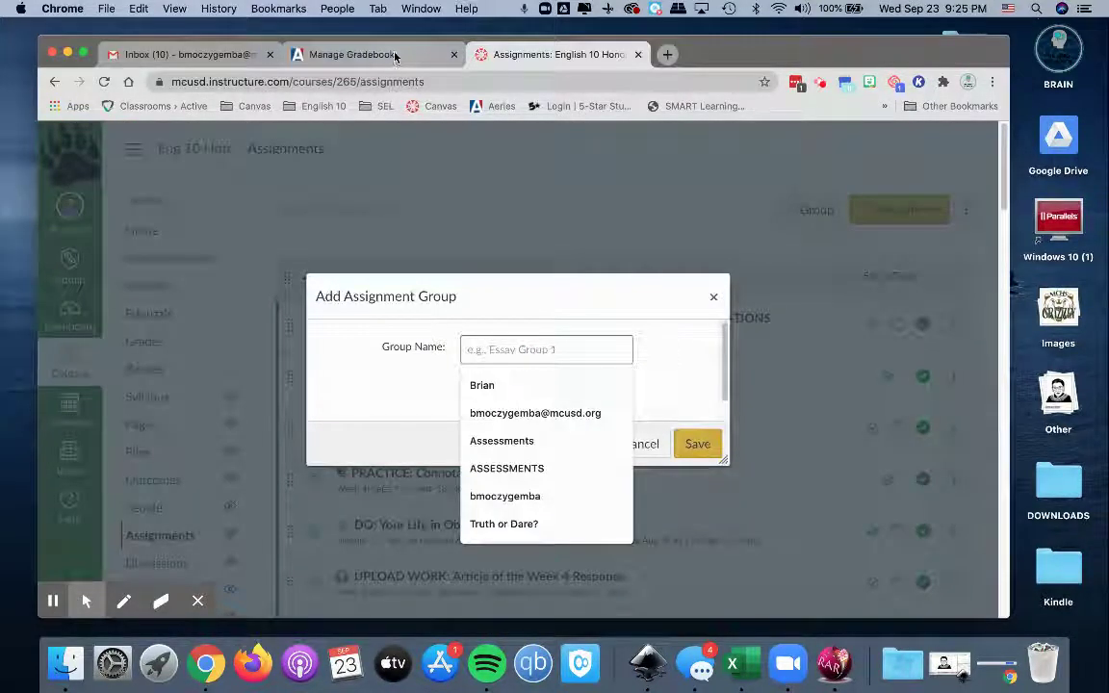
pyautogui.click(351, 54)
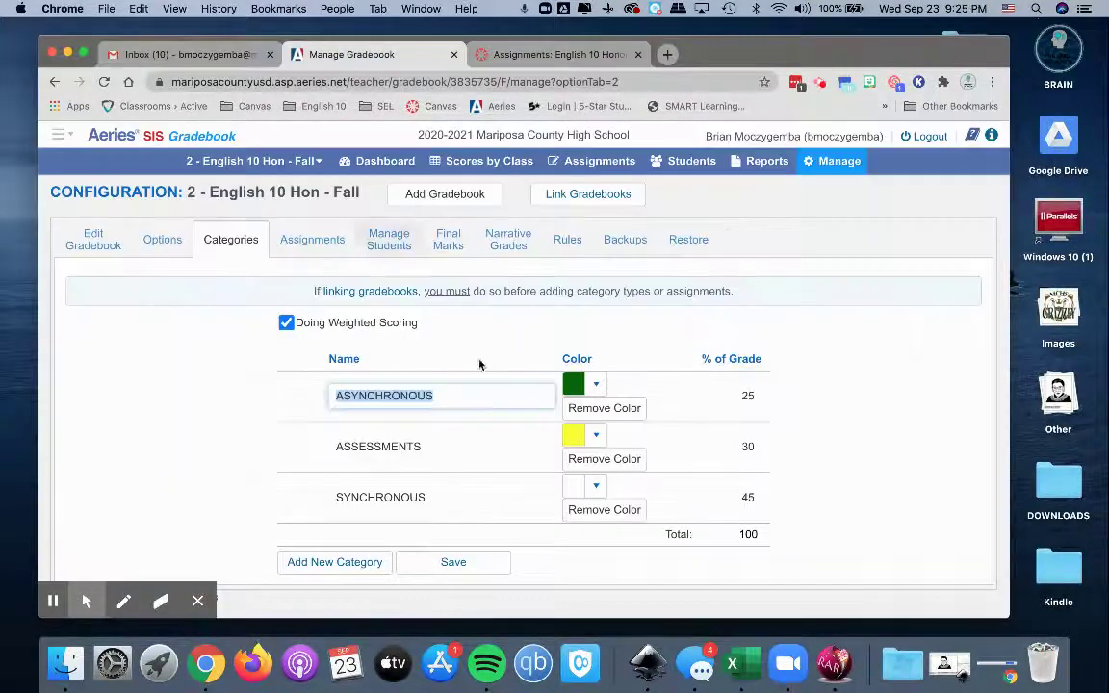
pyautogui.click(527, 52)
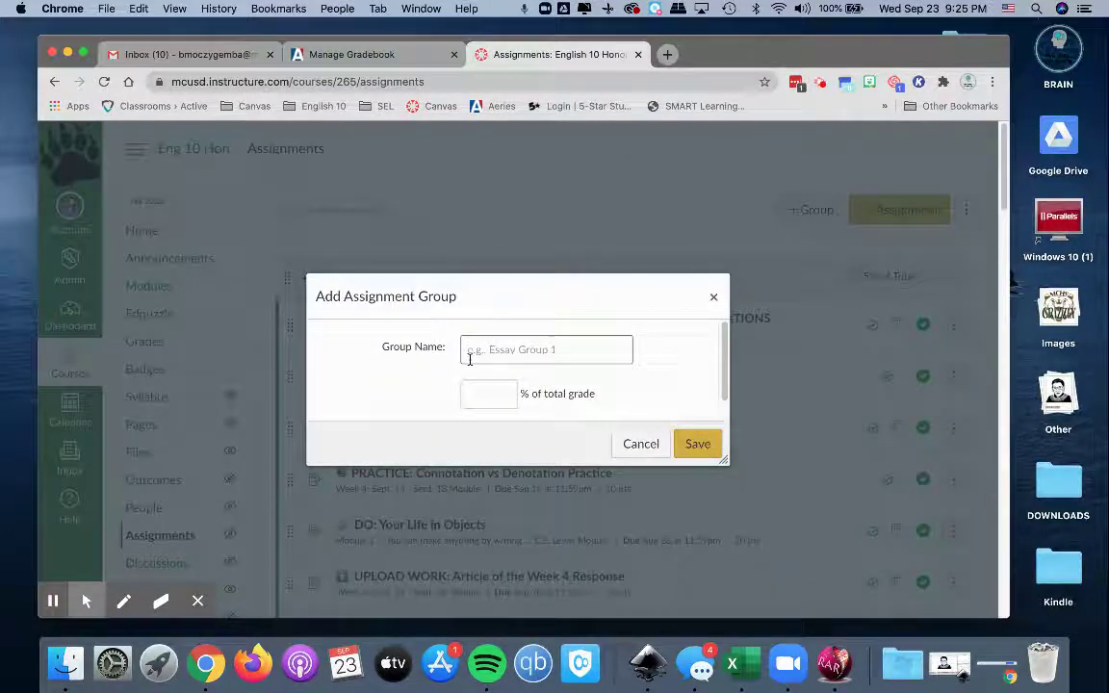
pyautogui.moveTo(471, 351); pyautogui.dragTo(627, 334)
pyautogui.click(502, 393)
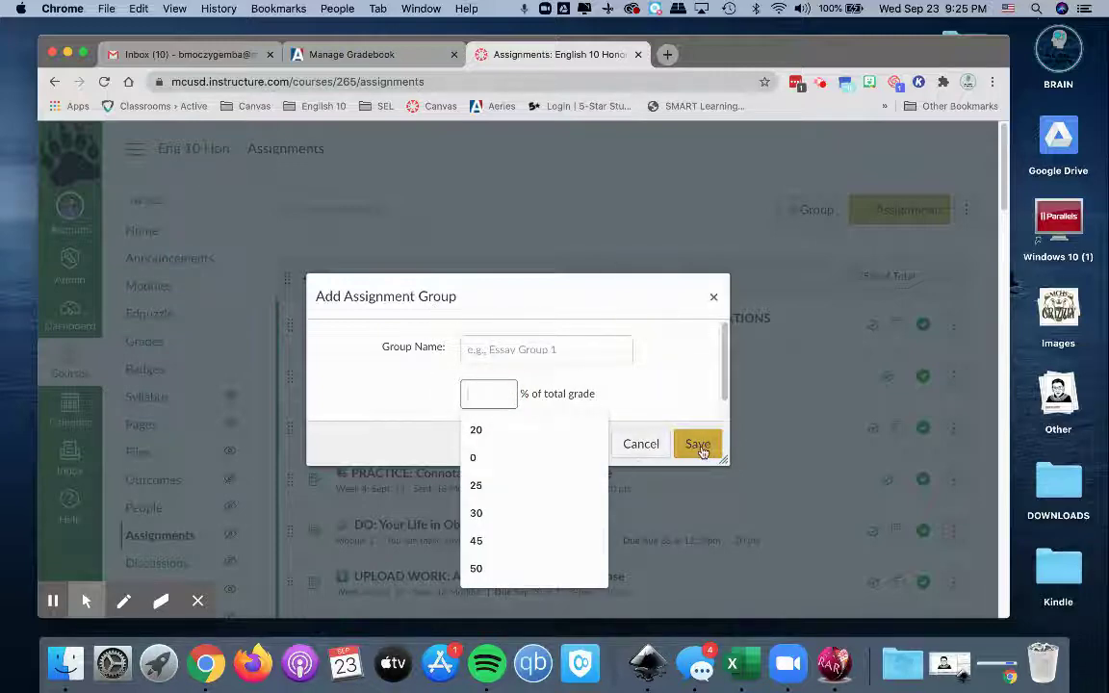
pyautogui.click(639, 446)
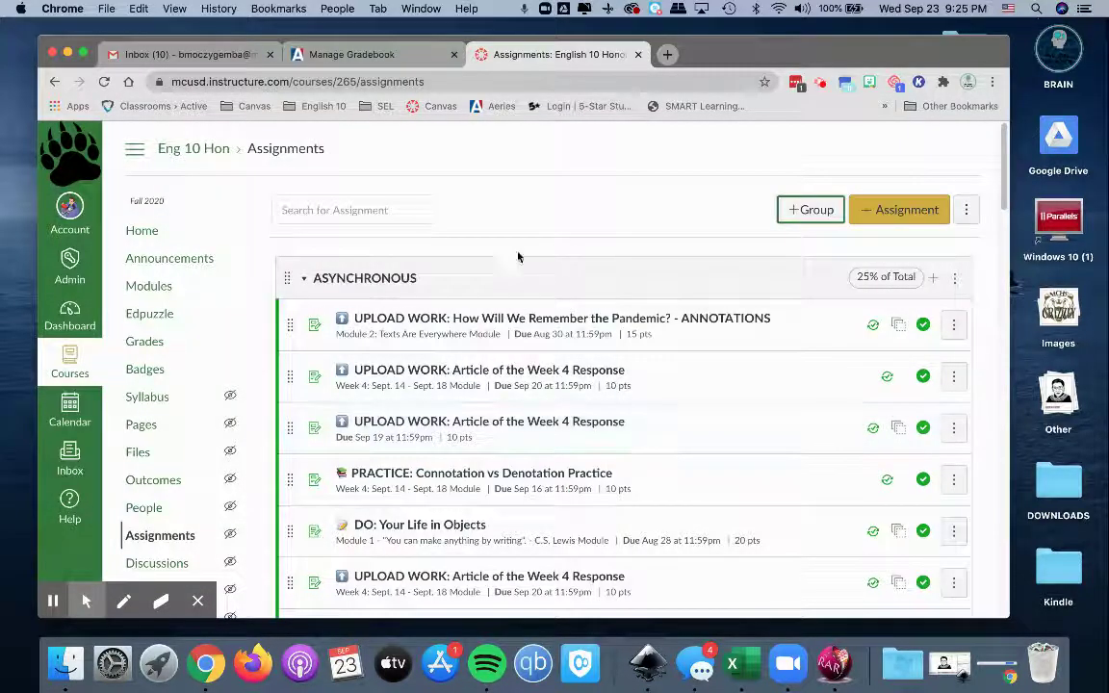
# - Compare the ASSESSMENTS and SYNCHRONOUS assignment groups and their percentages in Canvas with the Aeries gradebook categories
pyautogui.scroll(-10, 529, 347)
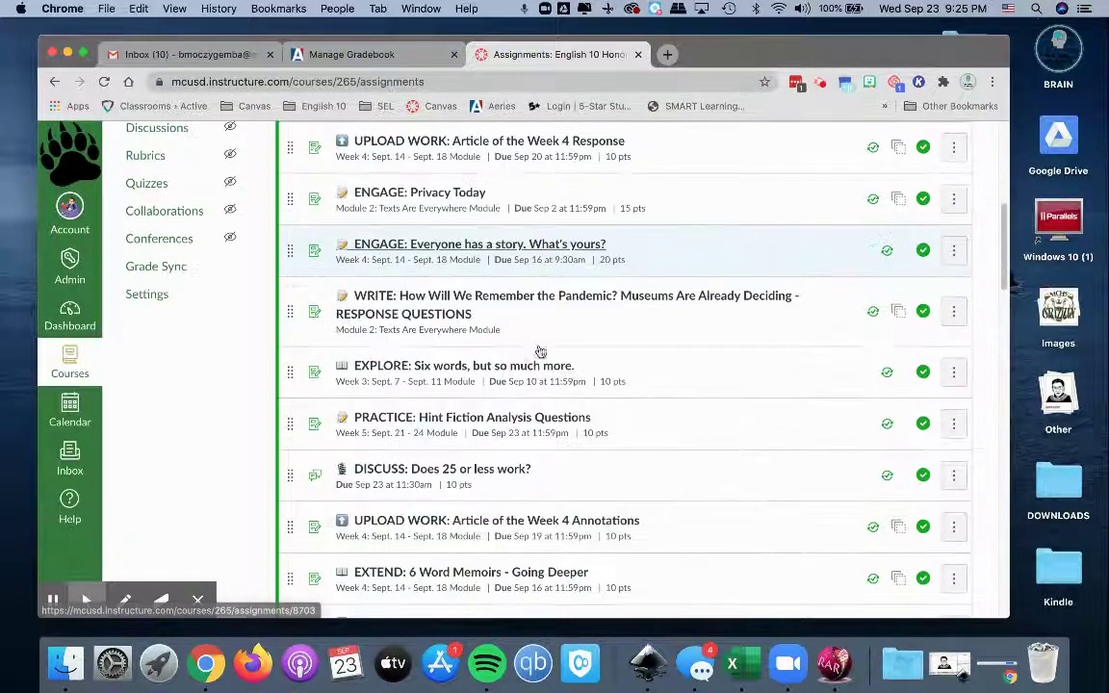
pyautogui.scroll(-5, 520, 342)
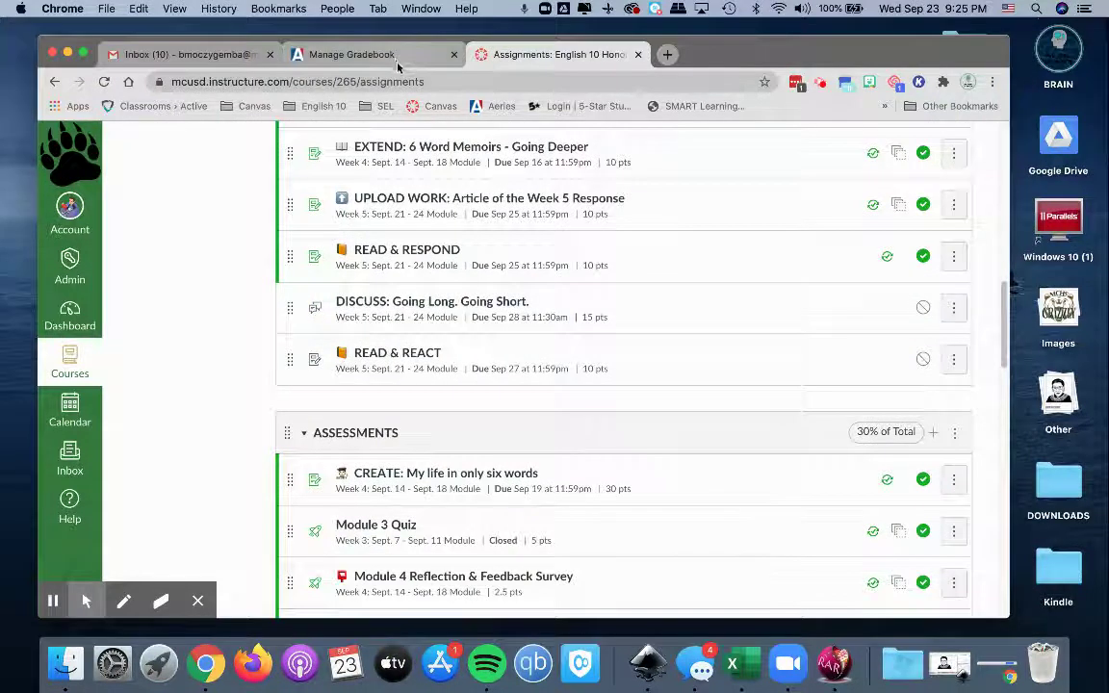
pyautogui.click(358, 55)
pyautogui.click(257, 416)
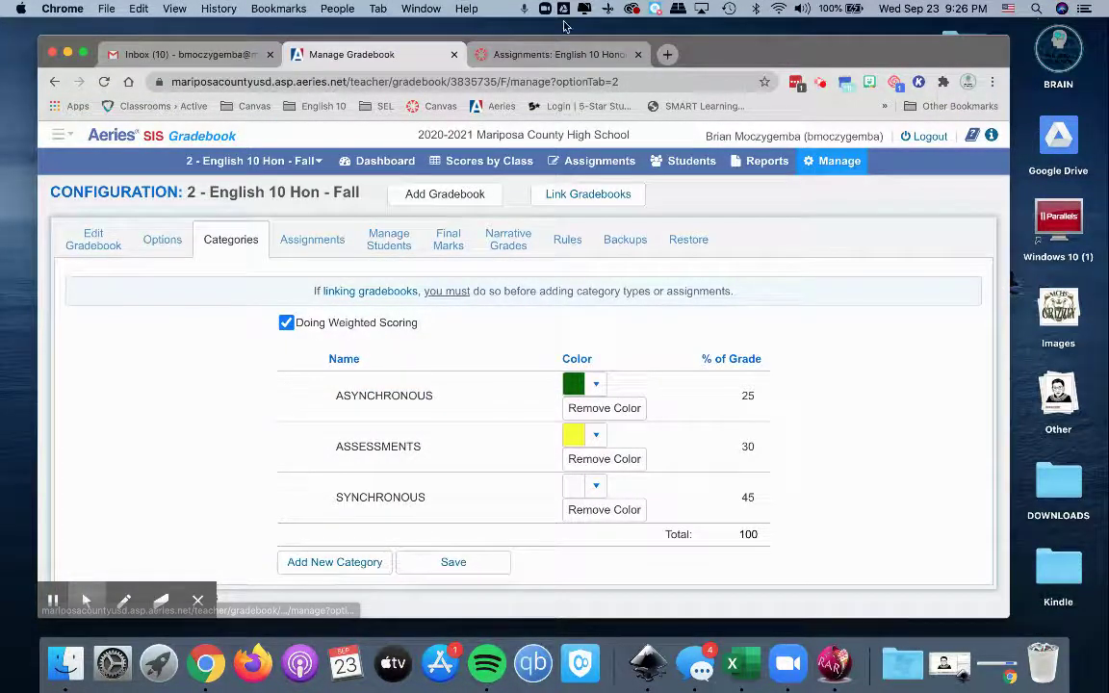
pyautogui.click(558, 55)
pyautogui.scroll(-4, 553, 212)
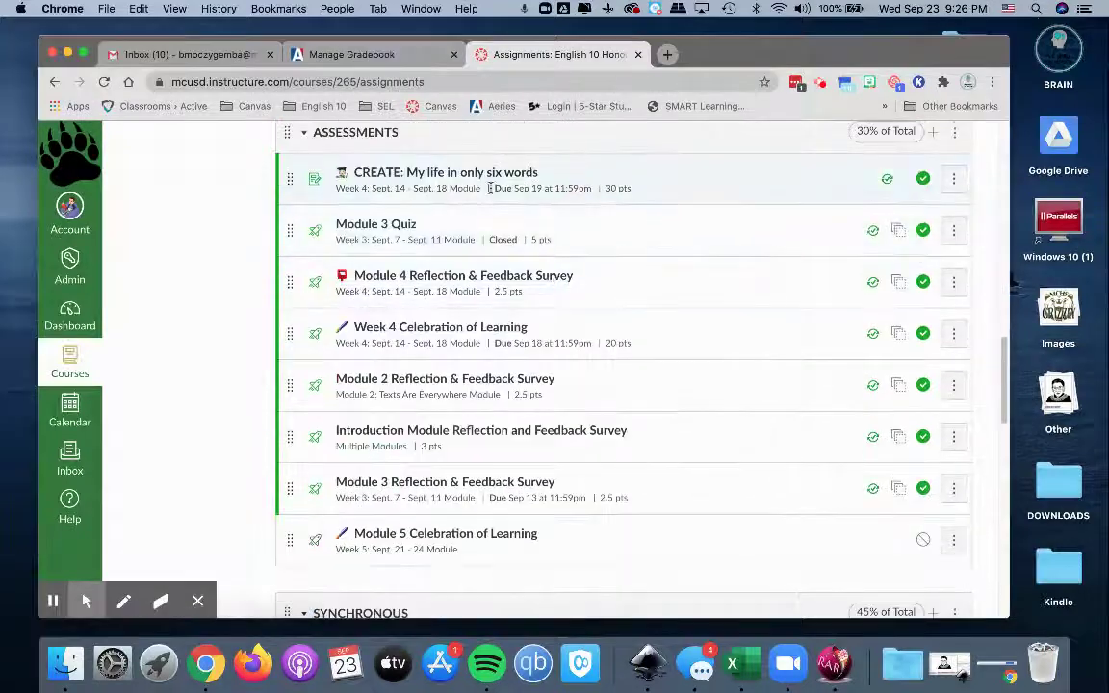
pyautogui.scroll(-2, 450, 262)
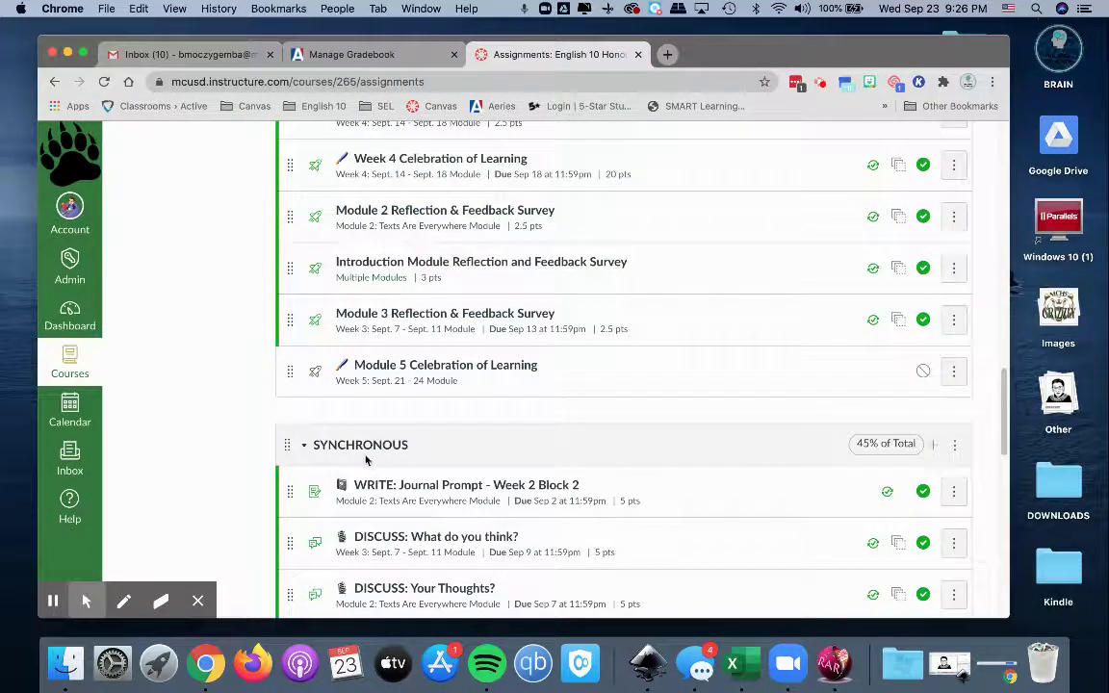
pyautogui.scroll(2, 396, 476)
pyautogui.scroll(3, 401, 440)
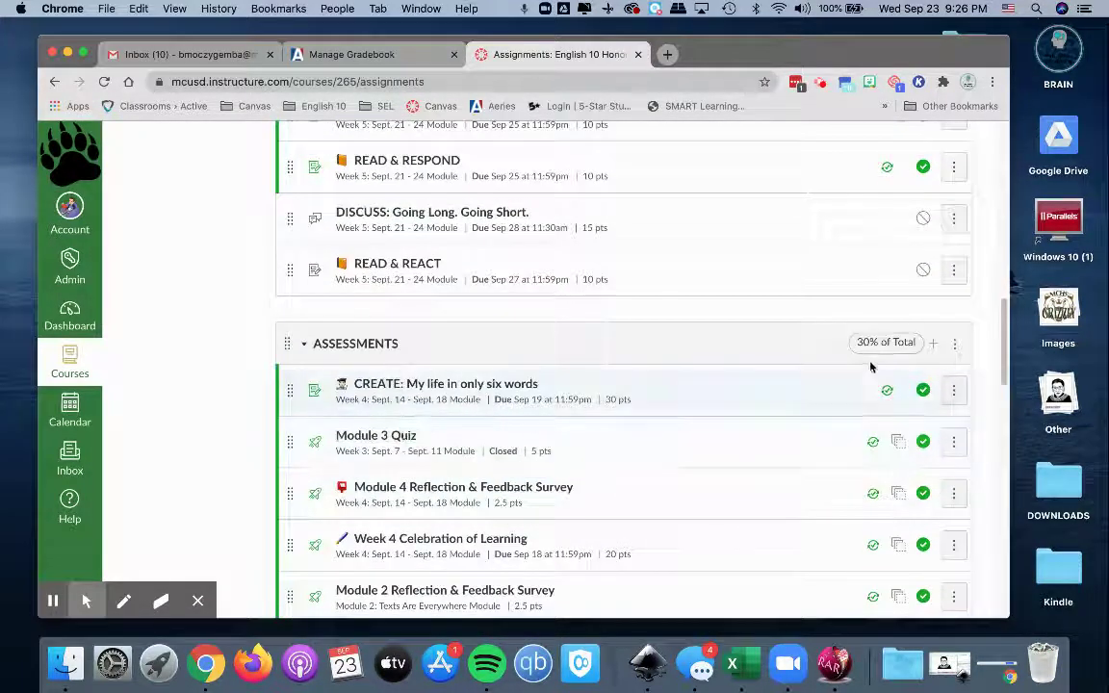
pyautogui.scroll(15, 866, 356)
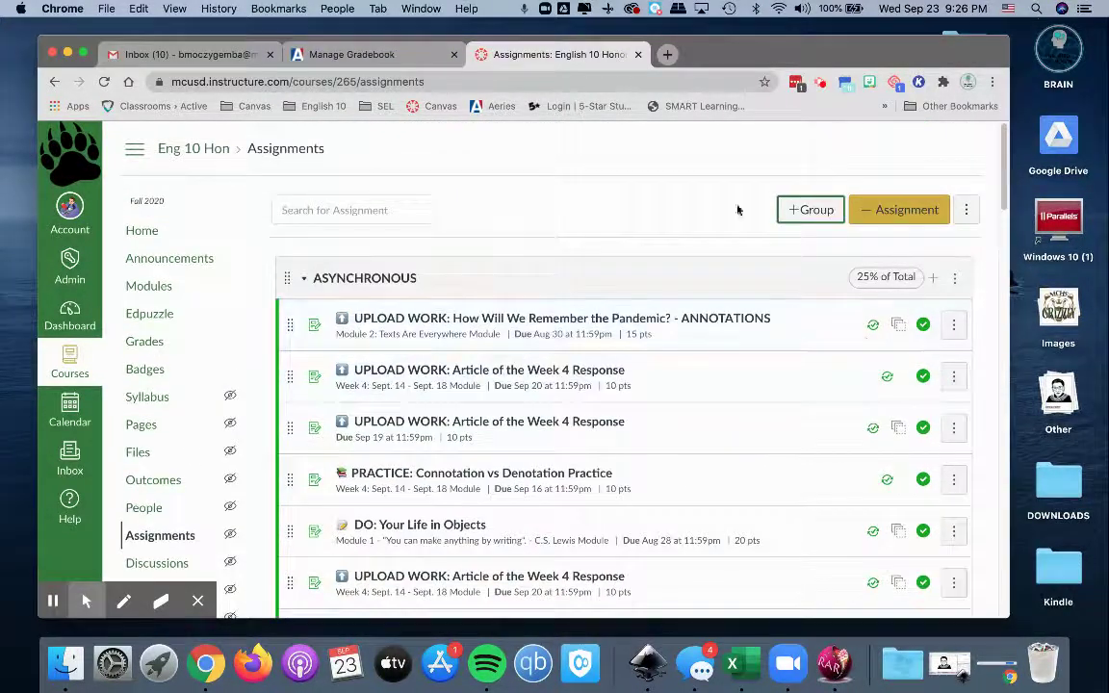
# - Check the category names and grade percentages in the Aeries gradebook against the Canvas ASYNCHRONOUS assignment group
pyautogui.click(352, 54)
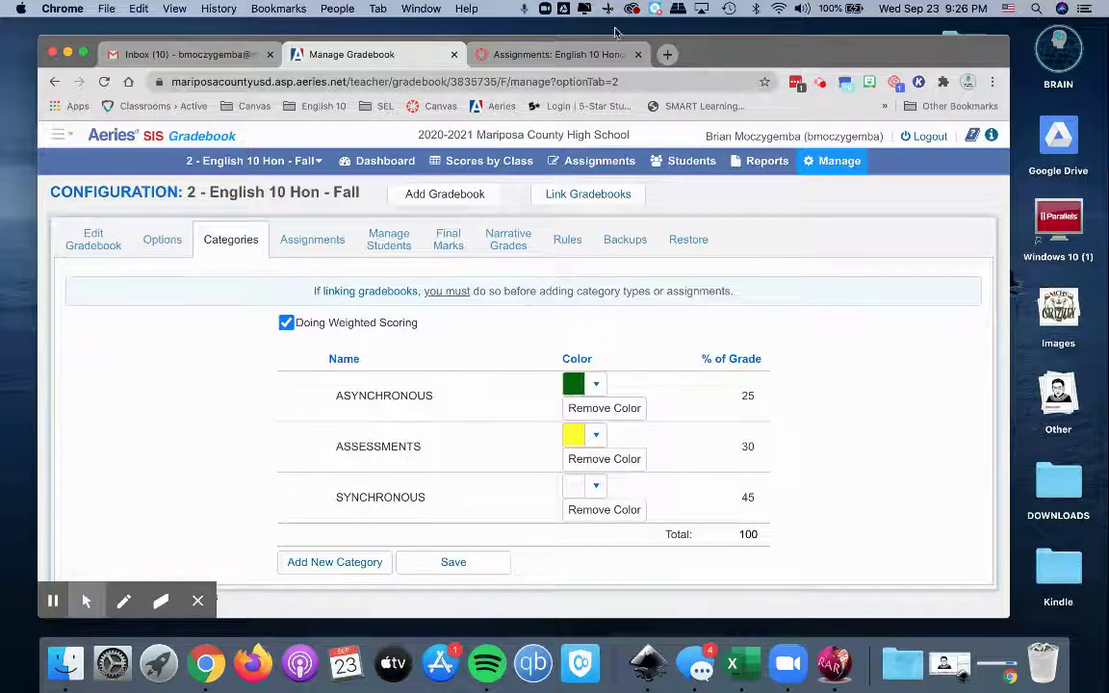
pyautogui.click(565, 56)
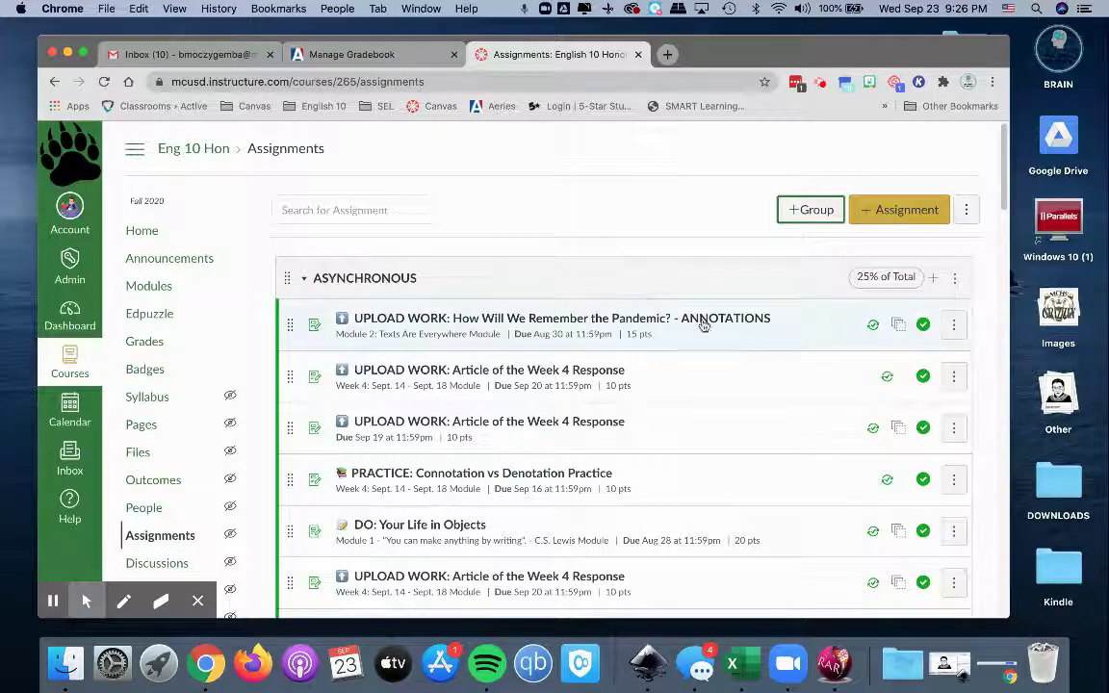
pyautogui.click(366, 58)
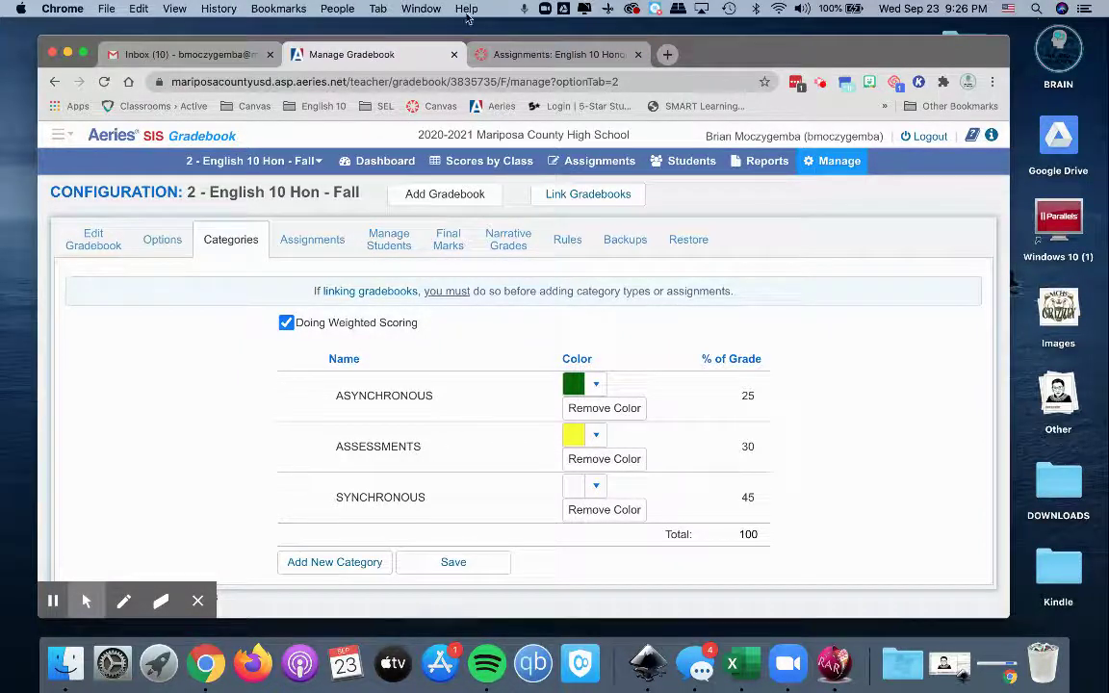
# - Switch to the Canvas Assignments page, open the Assignment Groups Weight settings and save the existing weights of the assignment groups
pyautogui.click(521, 55)
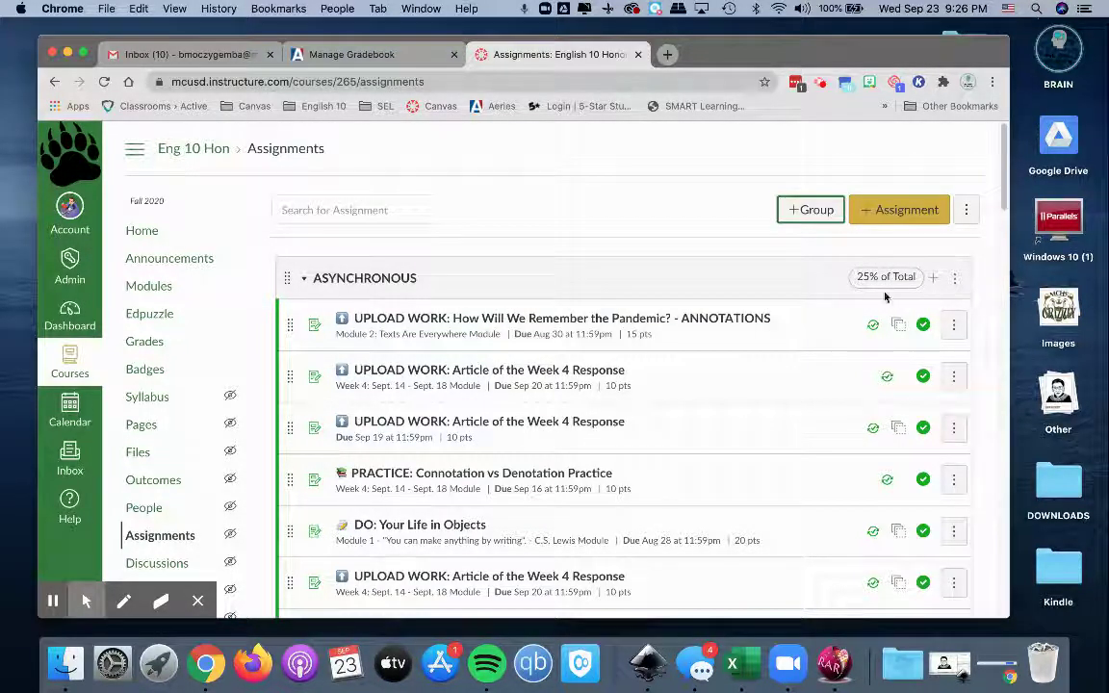
pyautogui.click(966, 210)
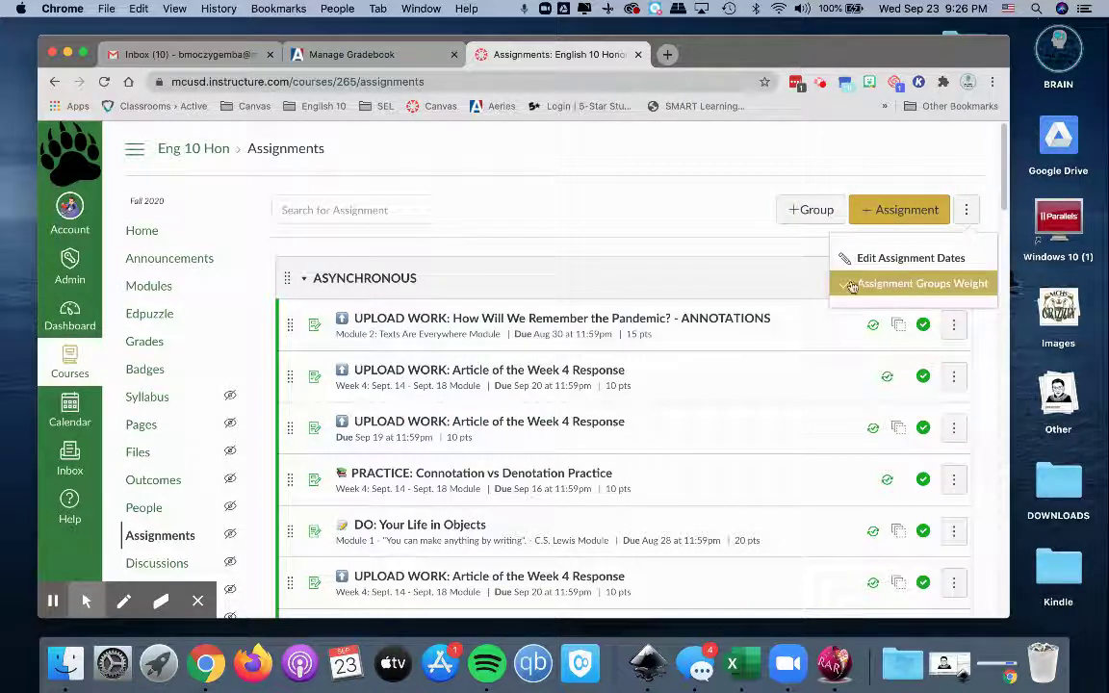
pyautogui.click(612, 201)
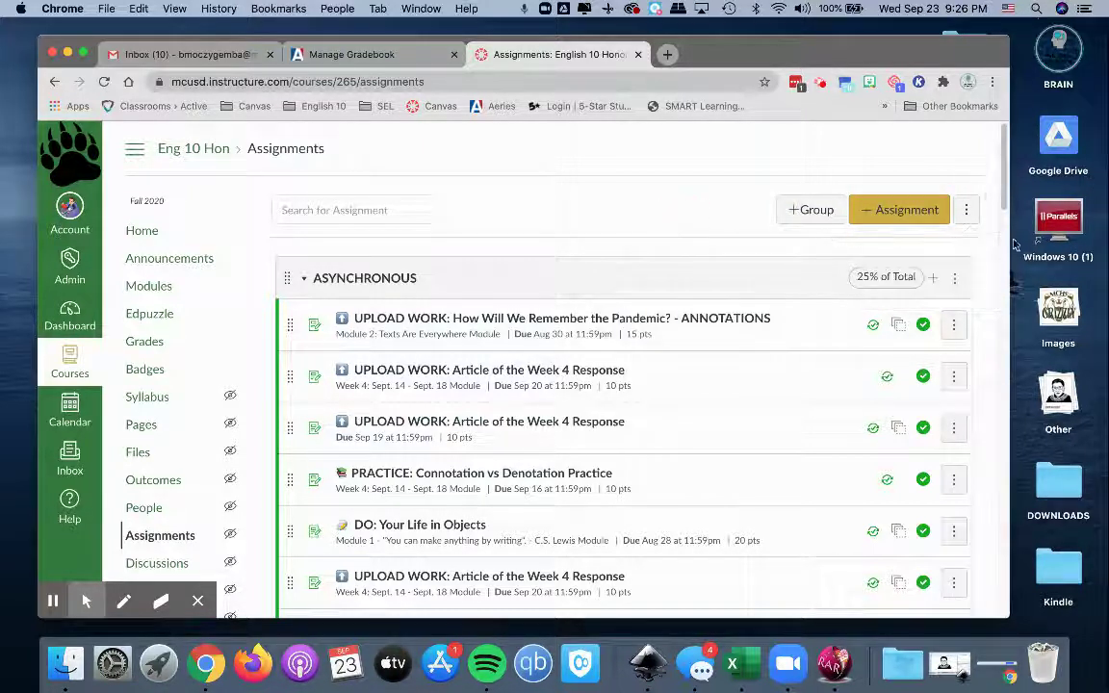
pyautogui.click(968, 214)
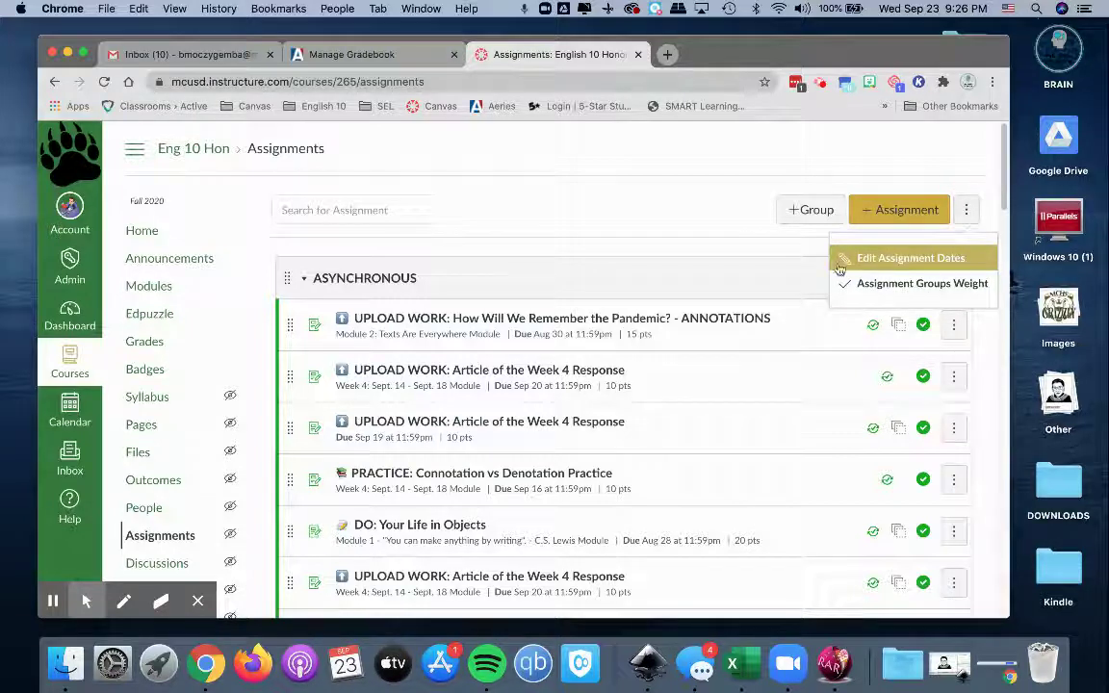
pyautogui.click(920, 285)
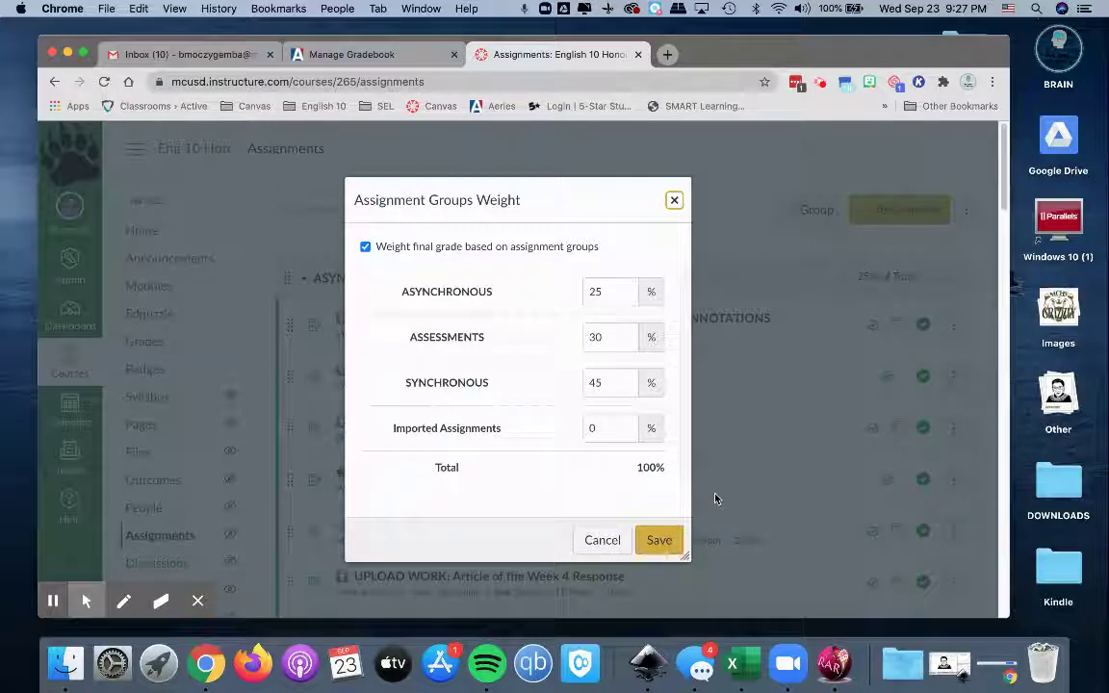
pyautogui.click(659, 539)
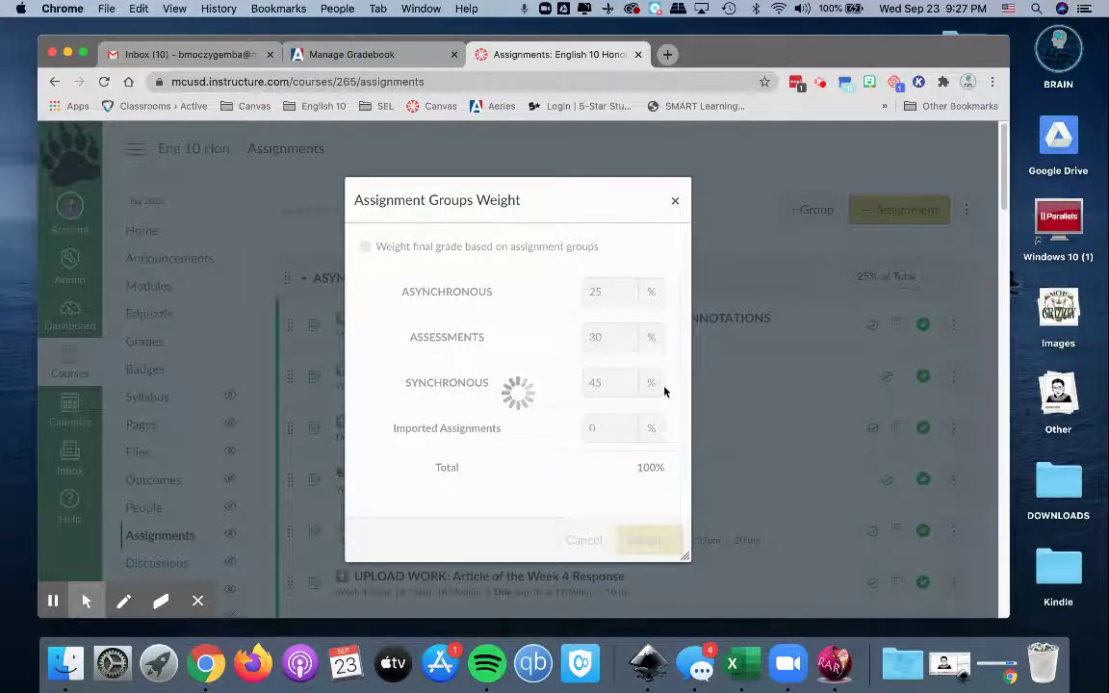